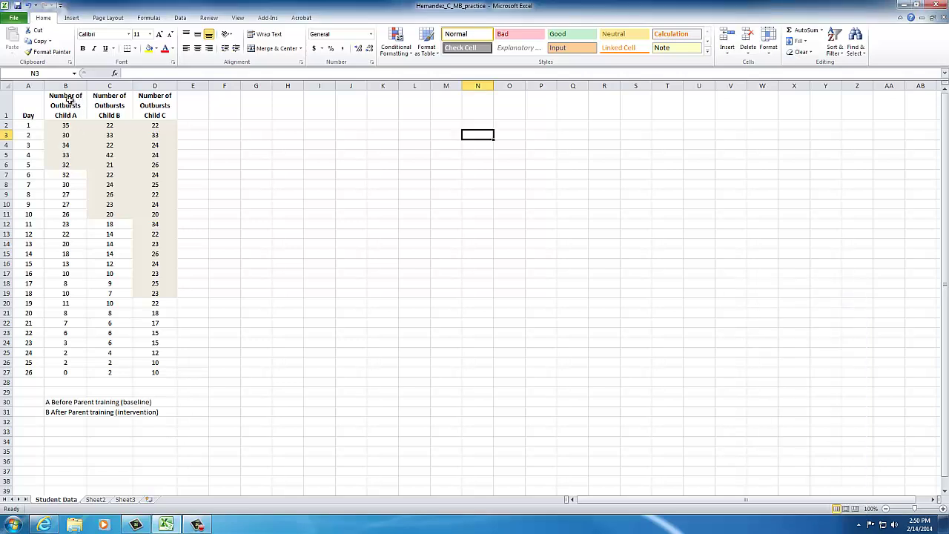
- Insert a plain 2-D line chart of the Child A outbursts in B1:B27 and place it near row 1, around columns J to Q
left_click(70, 104)
left_click_drag(69, 104, 83, 373)
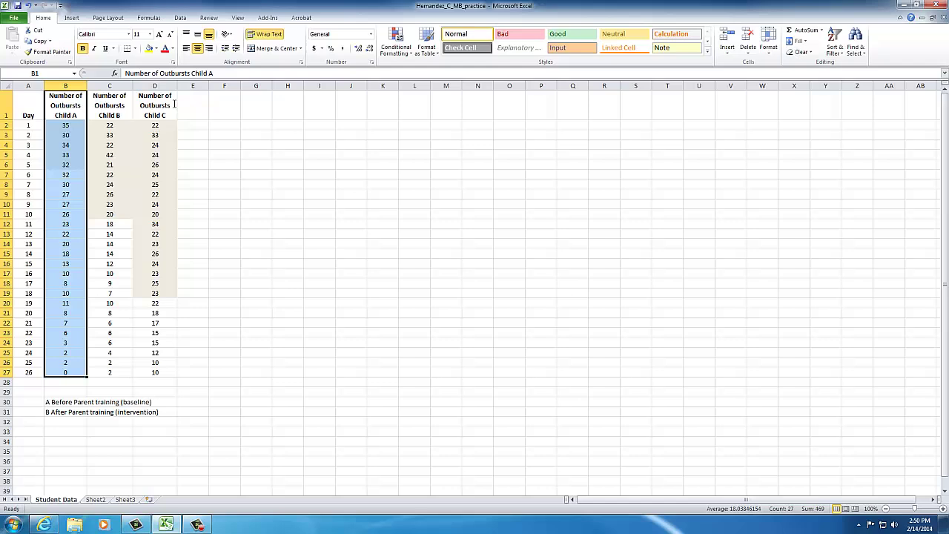
left_click(72, 19)
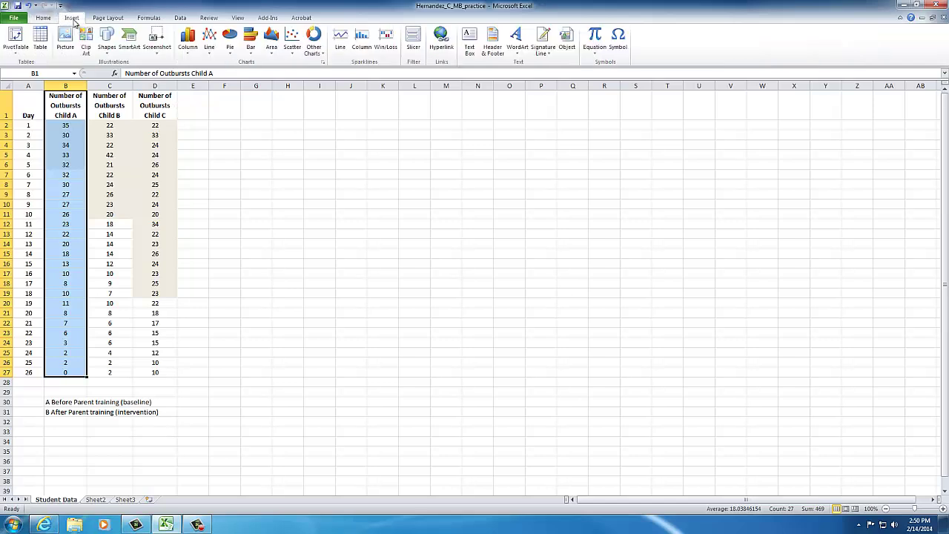
left_click(211, 51)
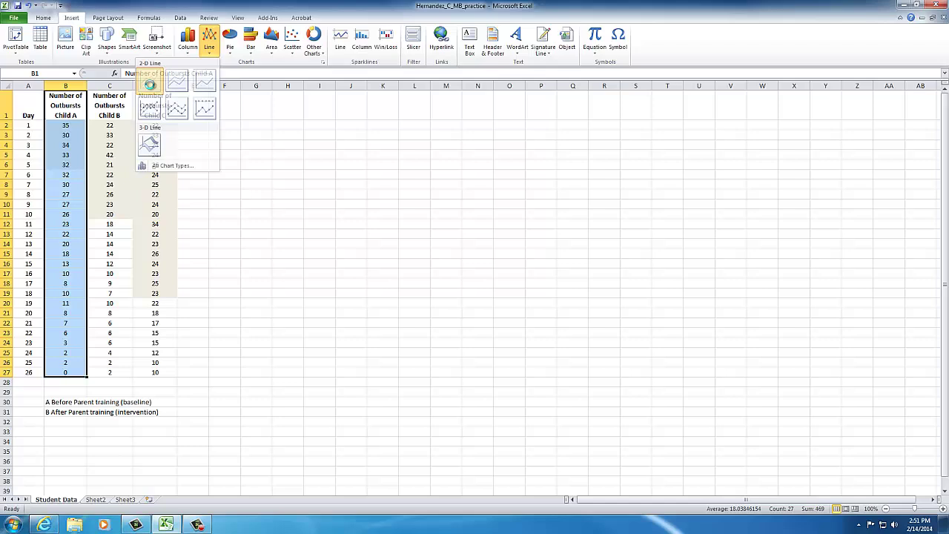
left_click(149, 87)
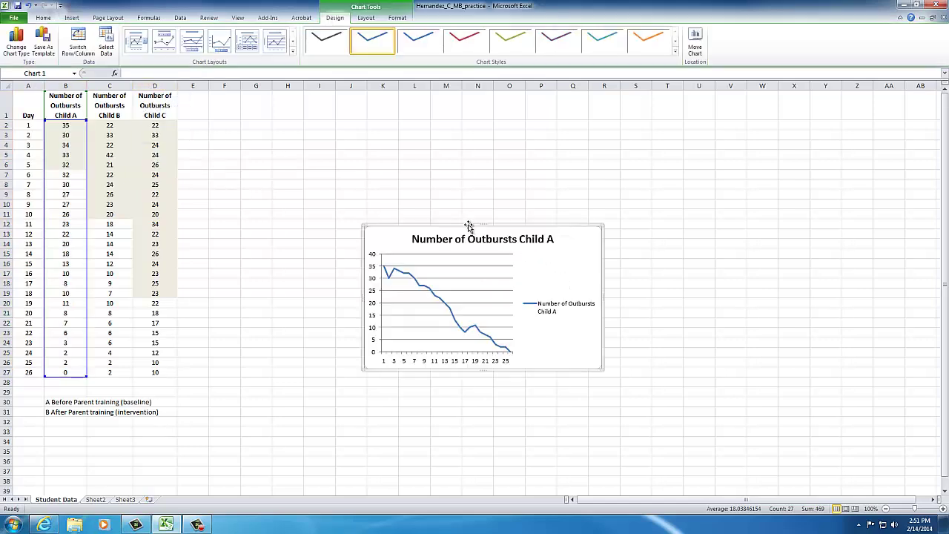
left_click_drag(451, 220, 439, 116)
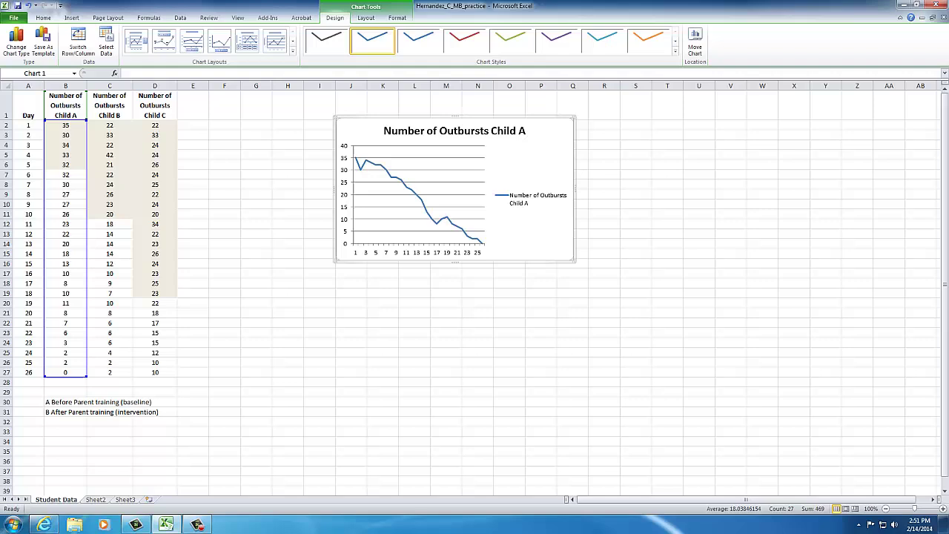
- Insert a plain 2-D line chart of the Child B outbursts in C1:C27 and align it directly beneath the Child A chart
left_click(109, 108)
left_click_drag(110, 108, 109, 369)
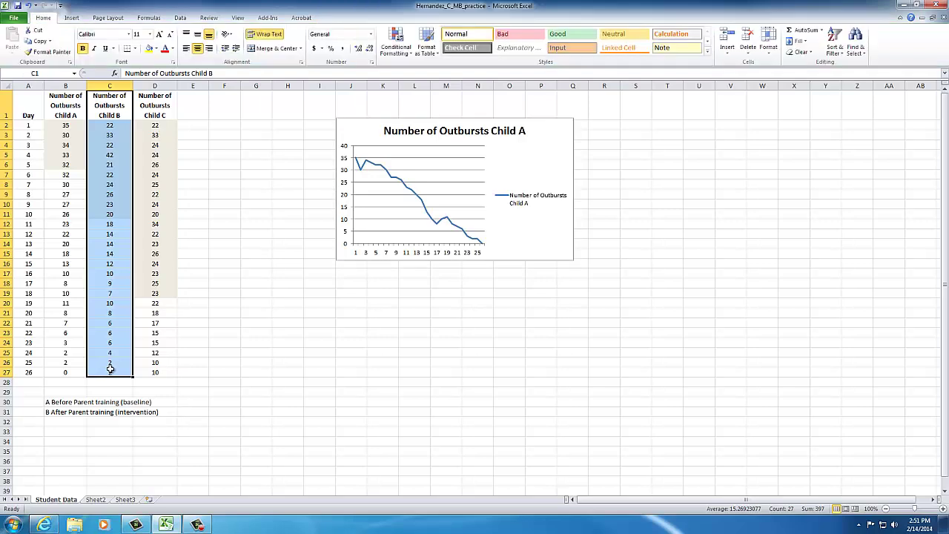
left_click(71, 18)
left_click(209, 46)
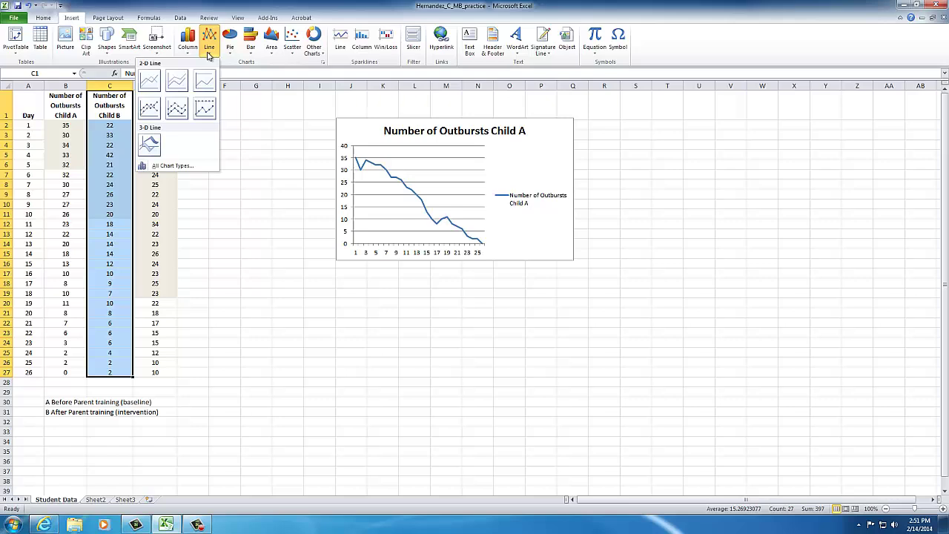
left_click(151, 83)
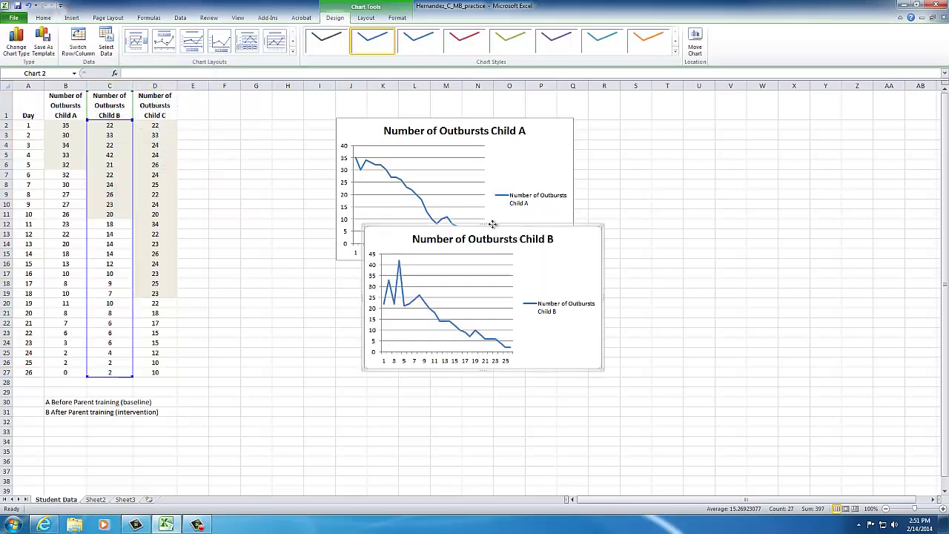
left_click_drag(494, 226, 462, 259)
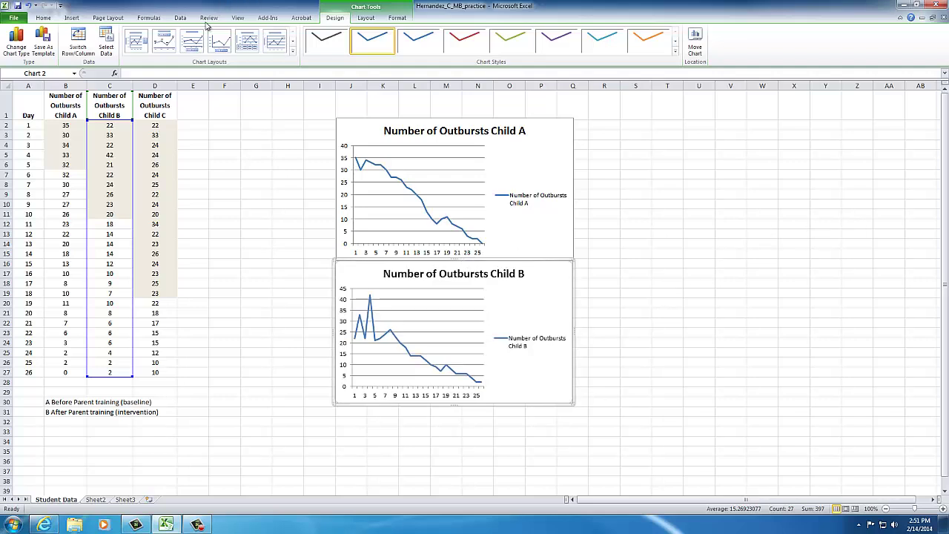
- Insert a plain 2-D line chart of the Child C outbursts in D1:D27 and align it directly beneath the Child B chart
left_click_drag(159, 105, 144, 374)
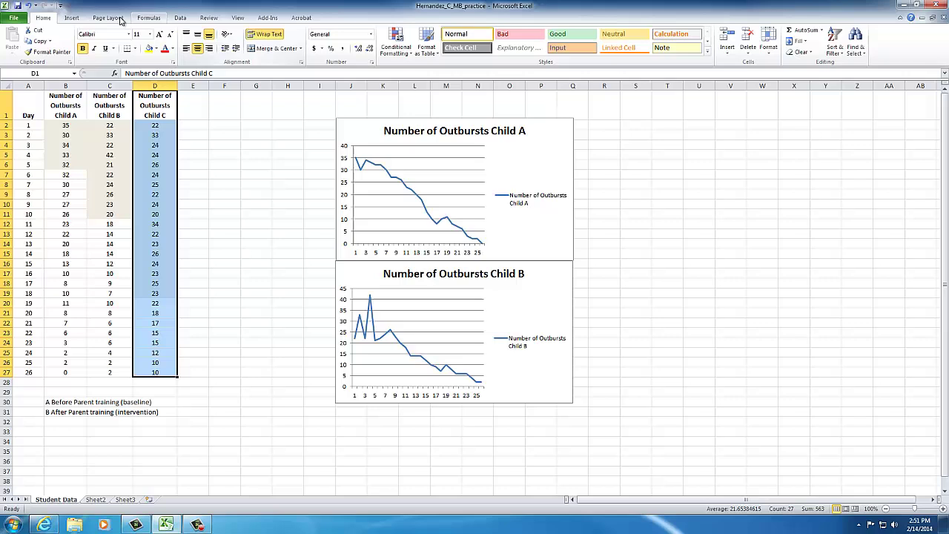
left_click(71, 19)
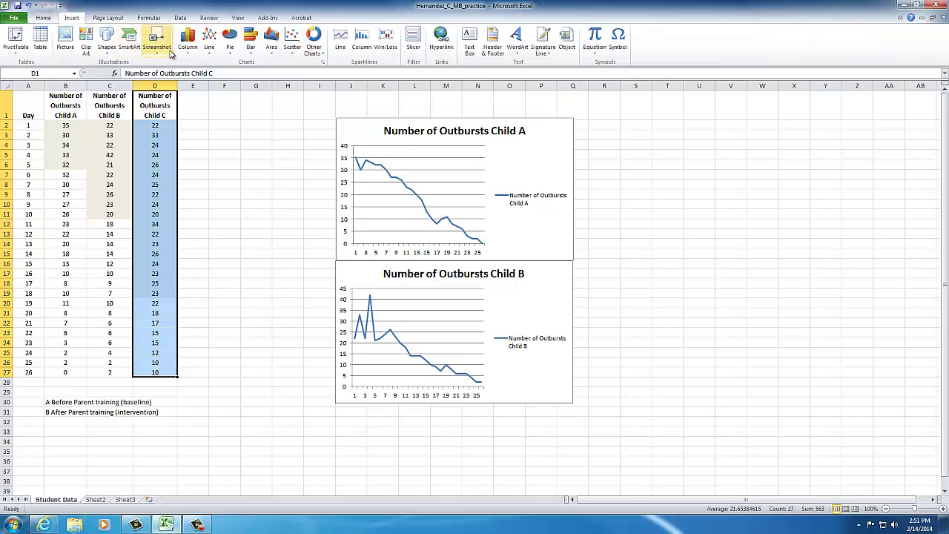
left_click(209, 47)
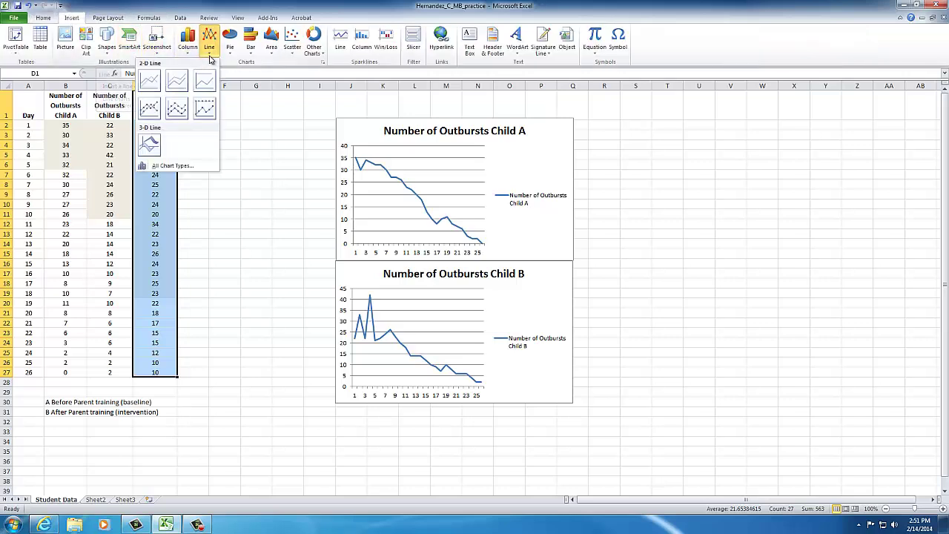
left_click(149, 82)
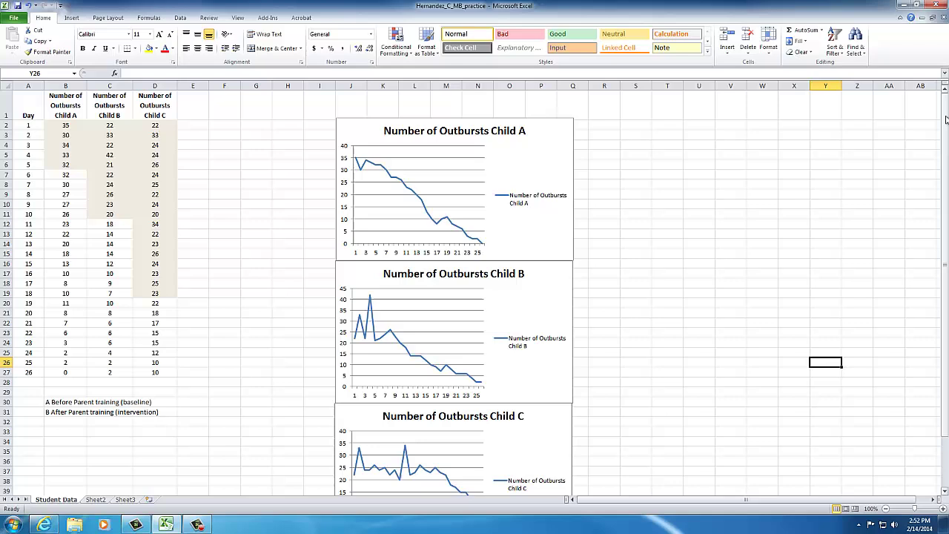
left_click_drag(946, 118, 947, 129)
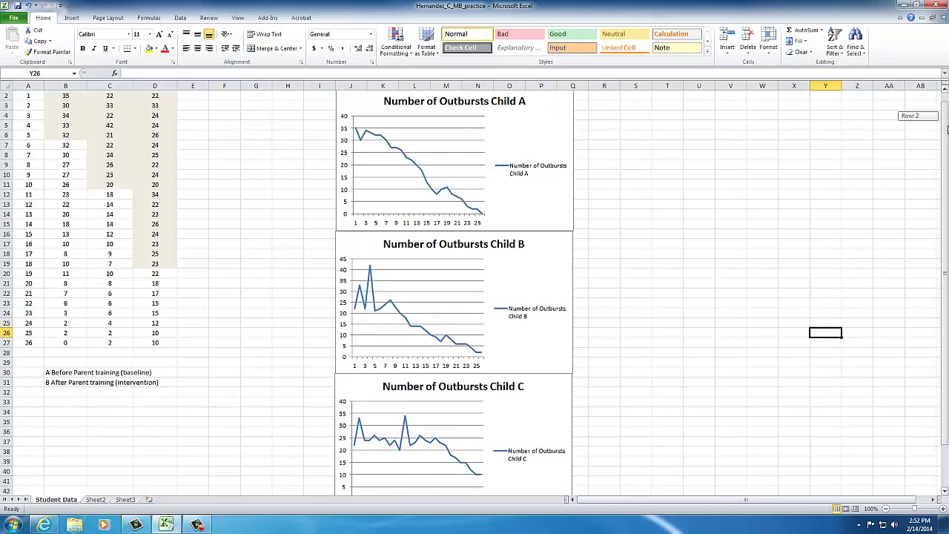
left_click_drag(947, 129, 946, 131)
left_click_drag(946, 153, 946, 165)
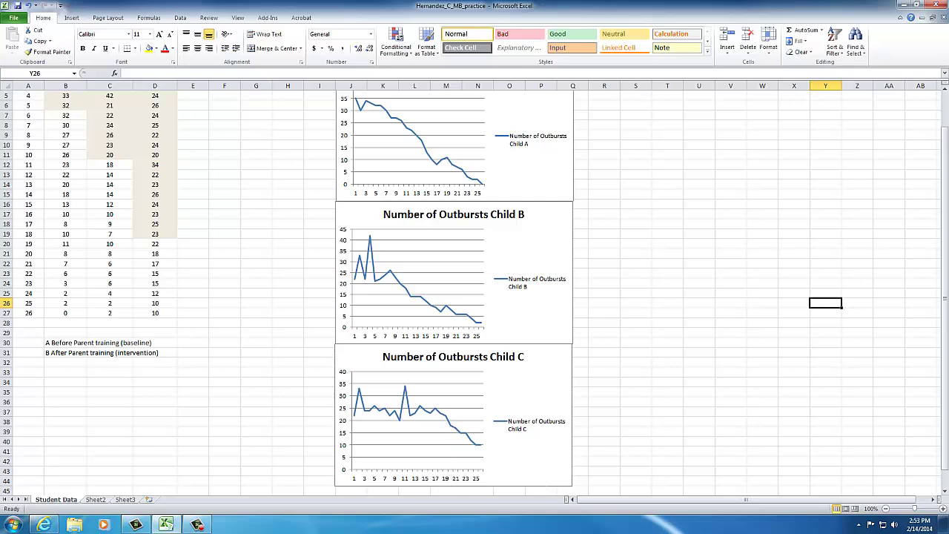
- Add a rotated vertical axis title reading "Number of Outbursts" to the Child A chart
left_click_drag(945, 241, 945, 209)
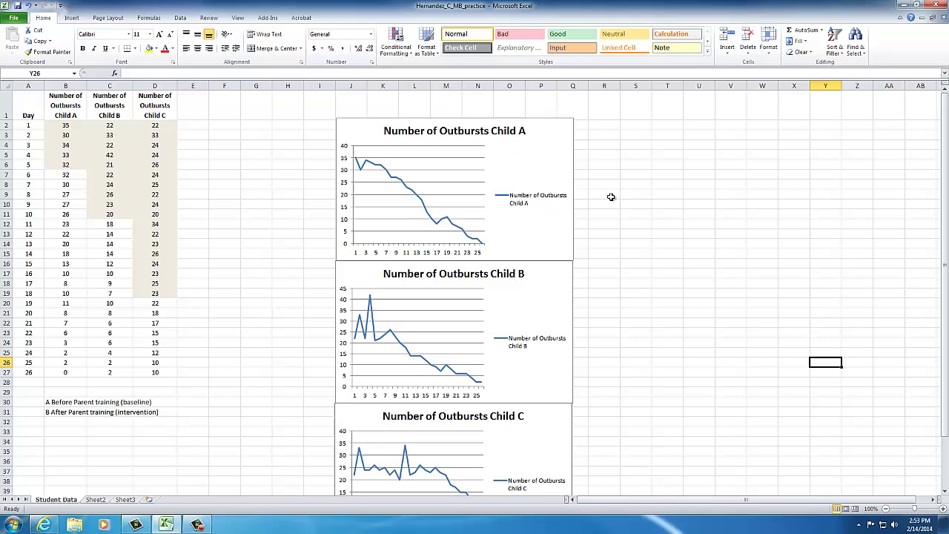
left_click(573, 168)
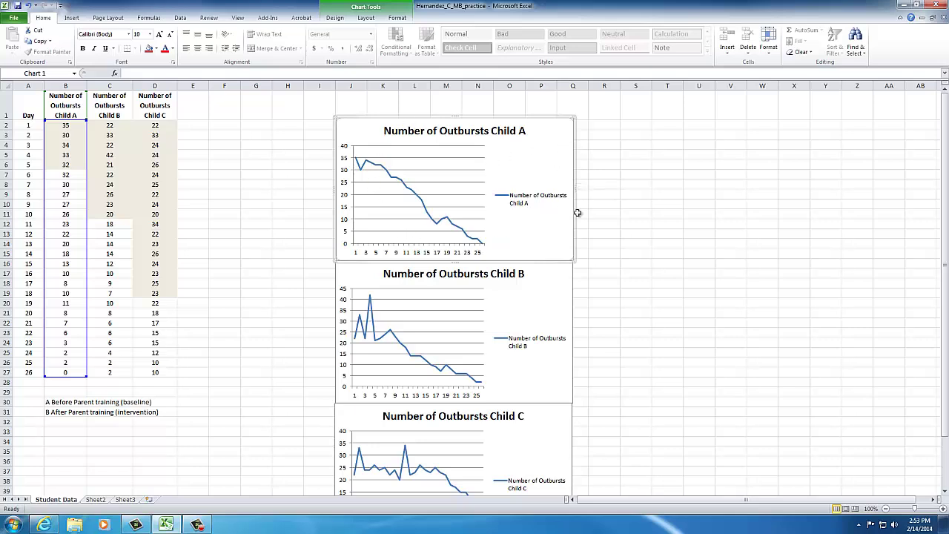
left_click(365, 17)
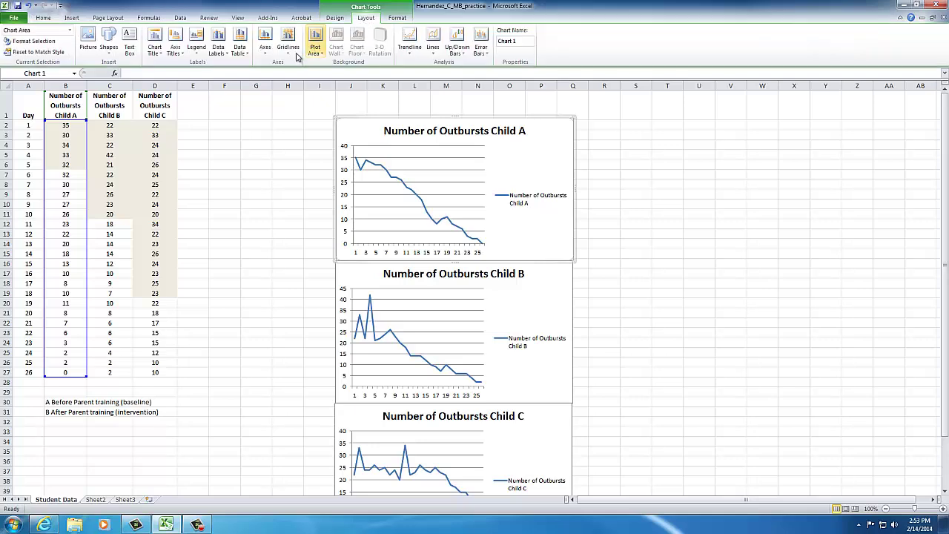
left_click(183, 54)
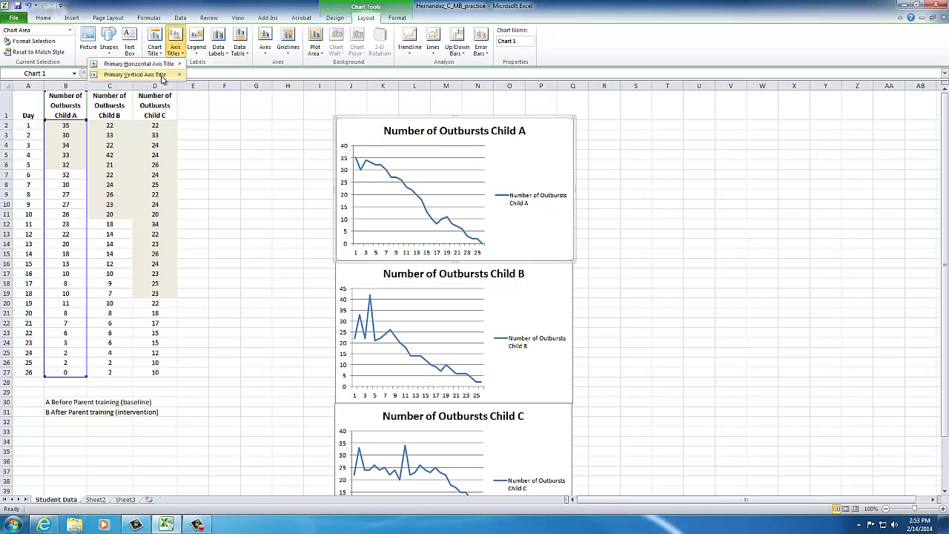
mouse_move(170, 77)
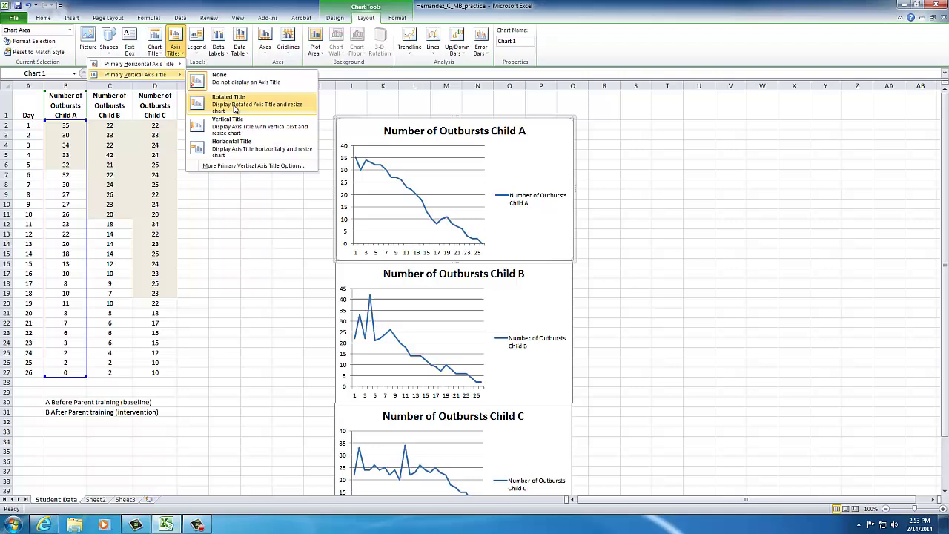
left_click(234, 109)
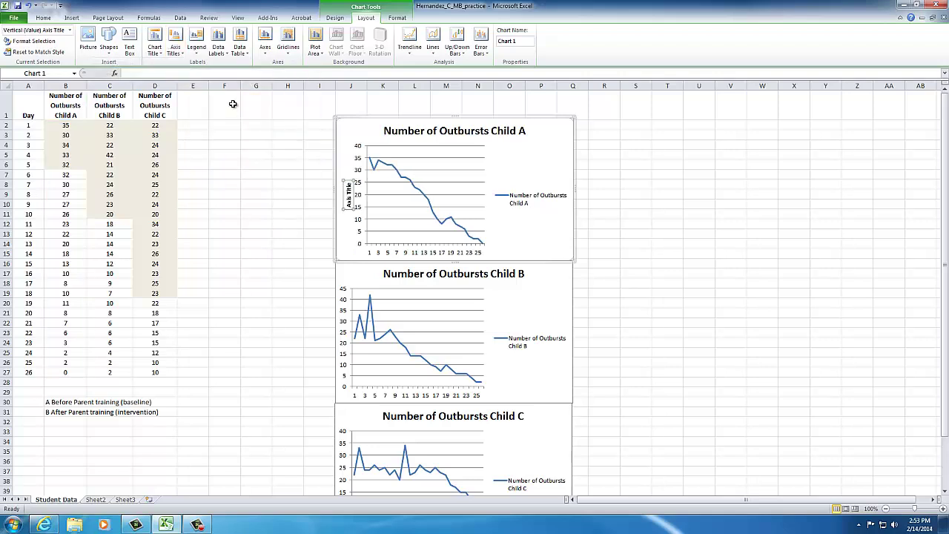
type("Number of")
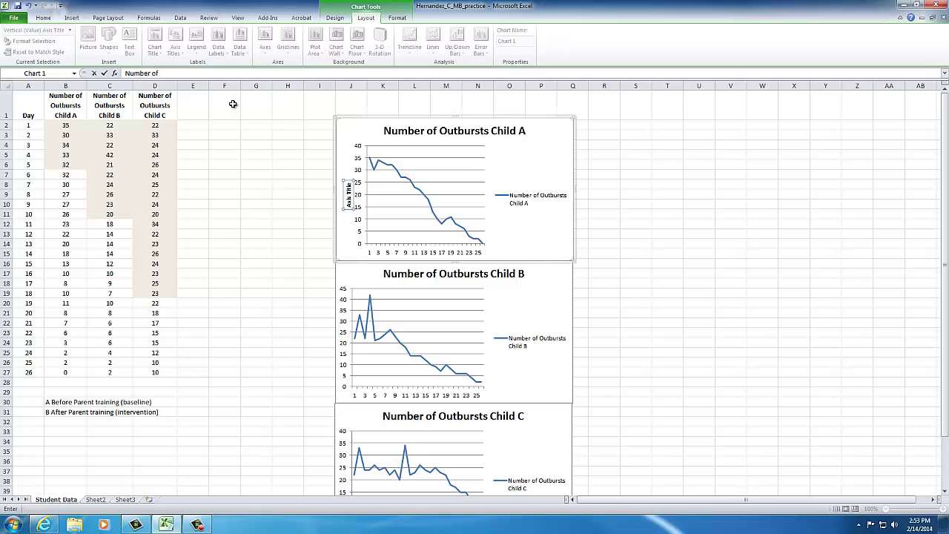
type(" Outbursts")
key("Return")
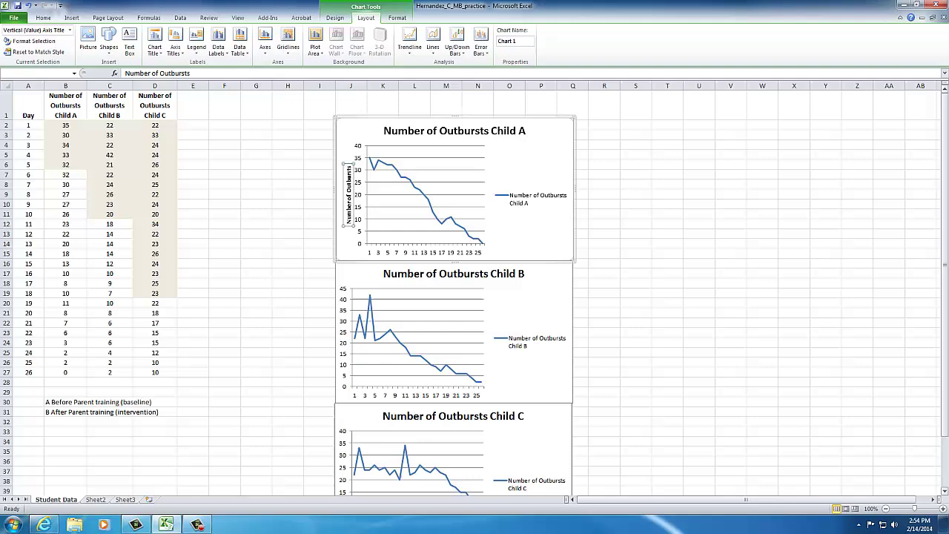
- Add a horizontal axis title below the axis reading "Days" to the Child C chart
scroll(946, 117, "down", 2)
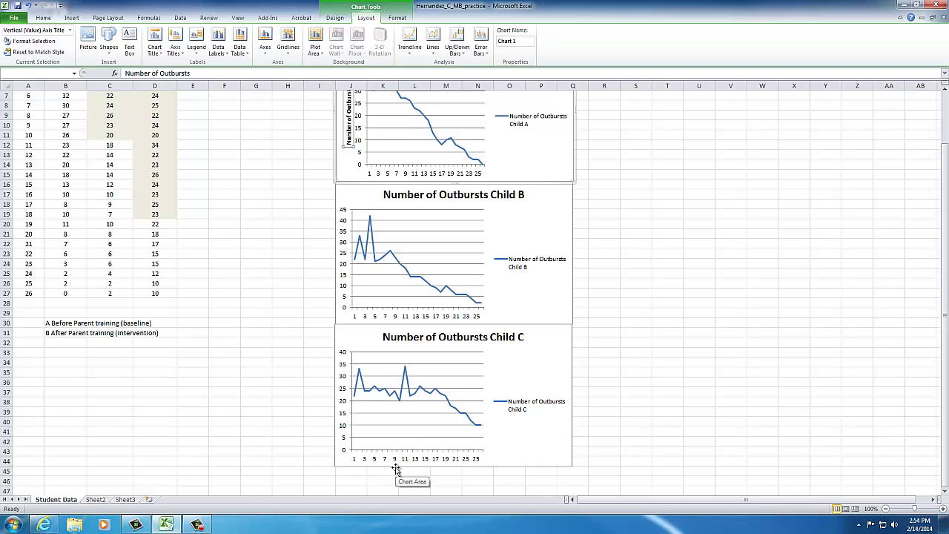
left_click(397, 468)
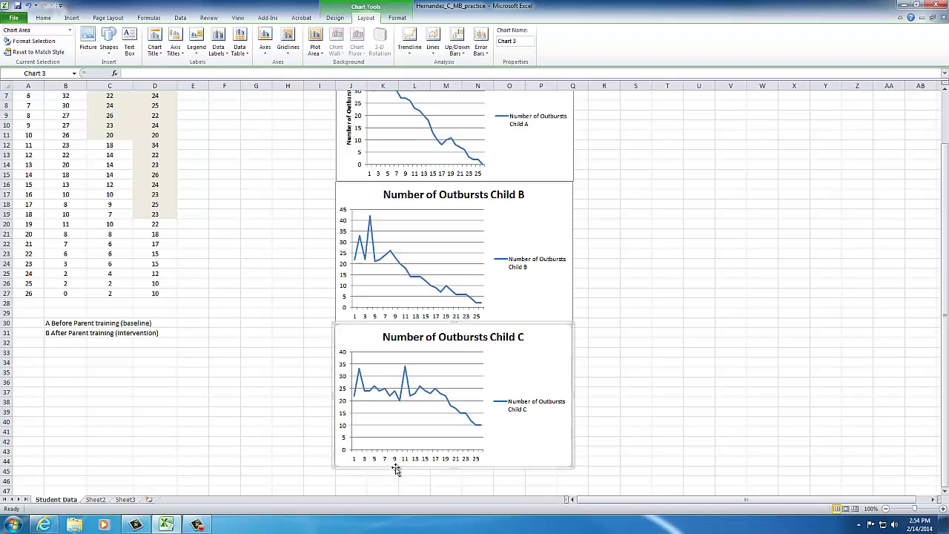
left_click(183, 58)
mouse_move(175, 66)
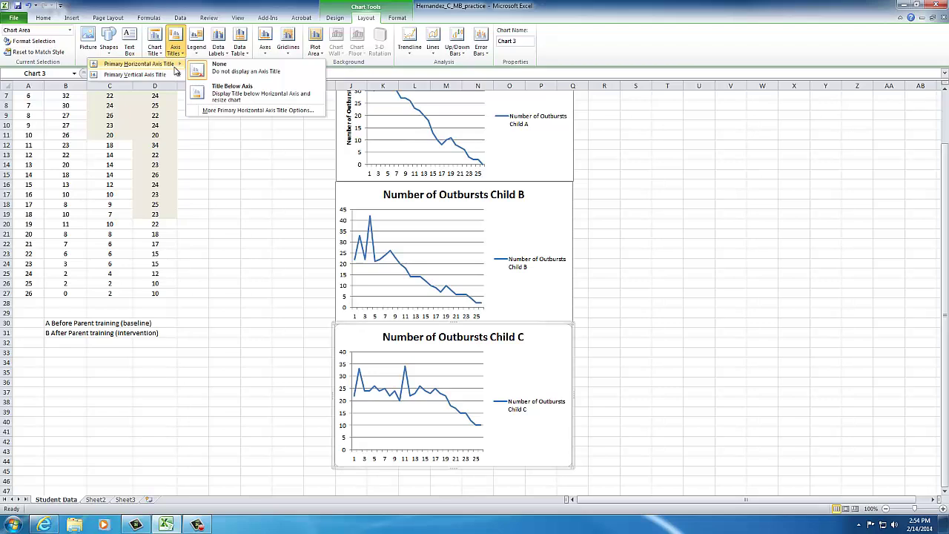
left_click(233, 94)
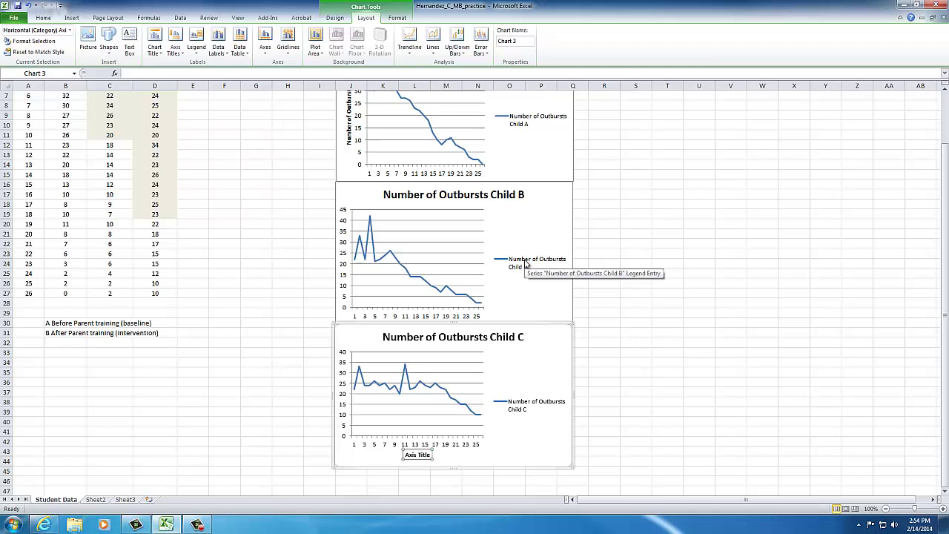
type("Days")
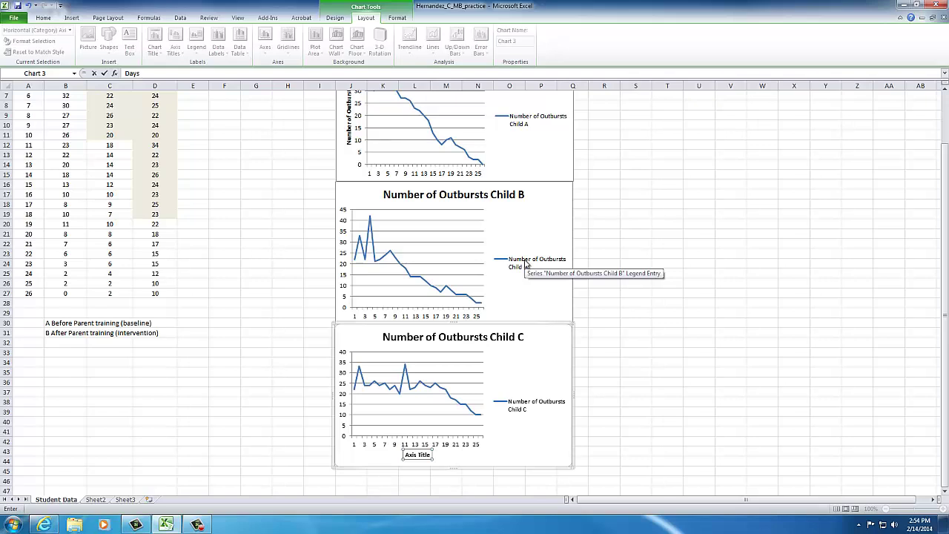
key("Return")
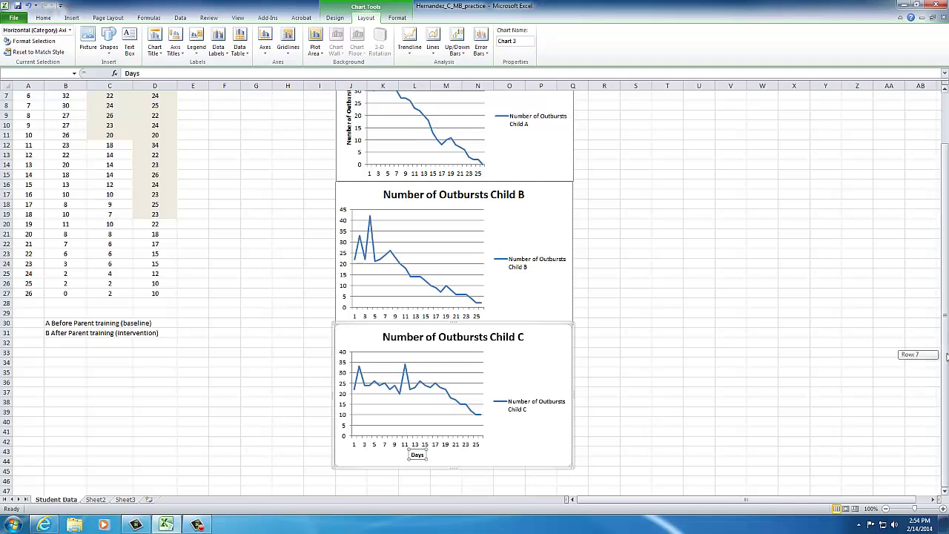
- Copy the Child A, Child B and Child C charts together and switch to the Word document
left_click_drag(945, 358, 936, 292)
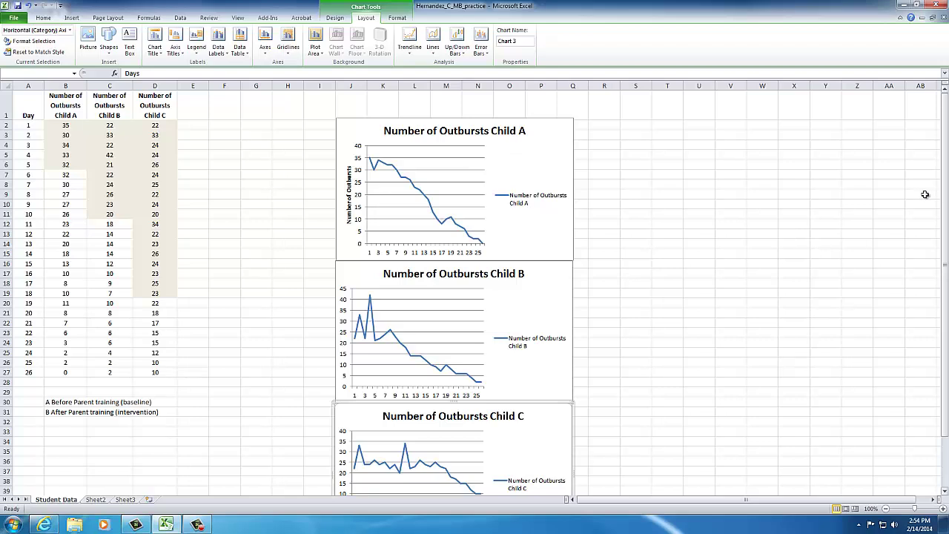
mouse_move(945, 176)
left_mouse_down()
mouse_move(947, 185)
mouse_move(946, 175)
left_mouse_up()
left_click(886, 509)
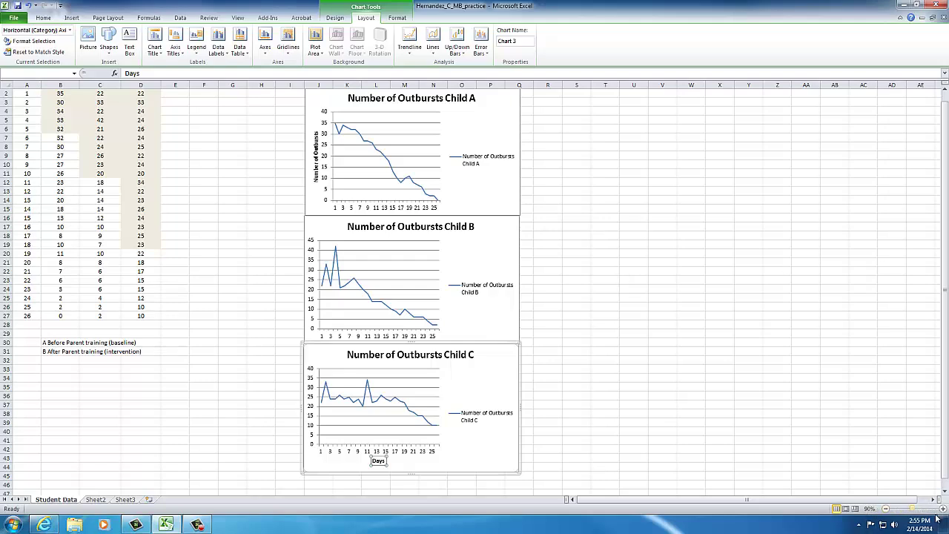
left_click(887, 510)
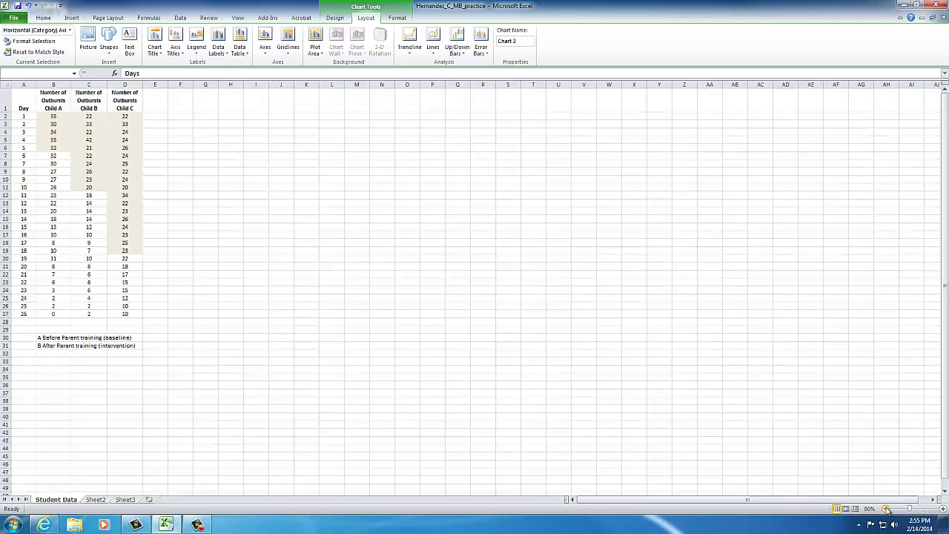
left_click(944, 275)
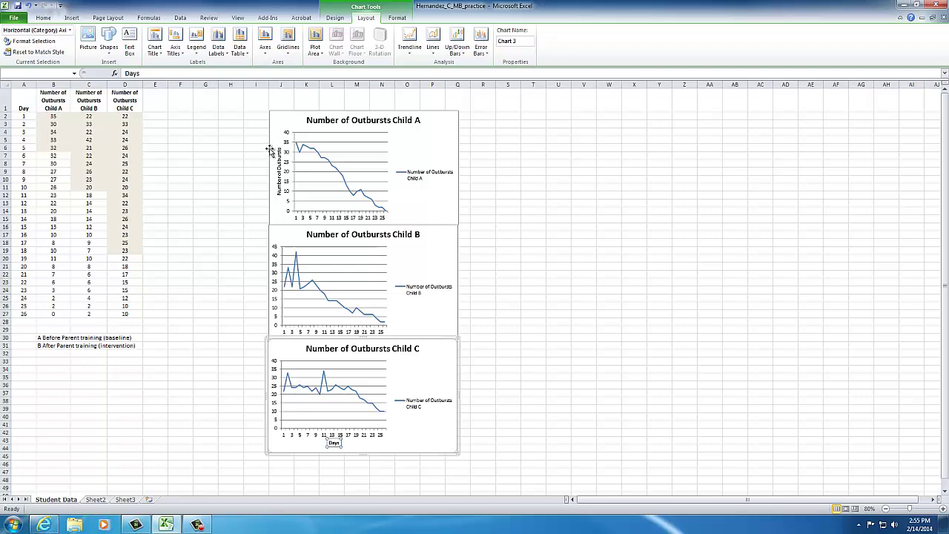
left_click(269, 147, "shift")
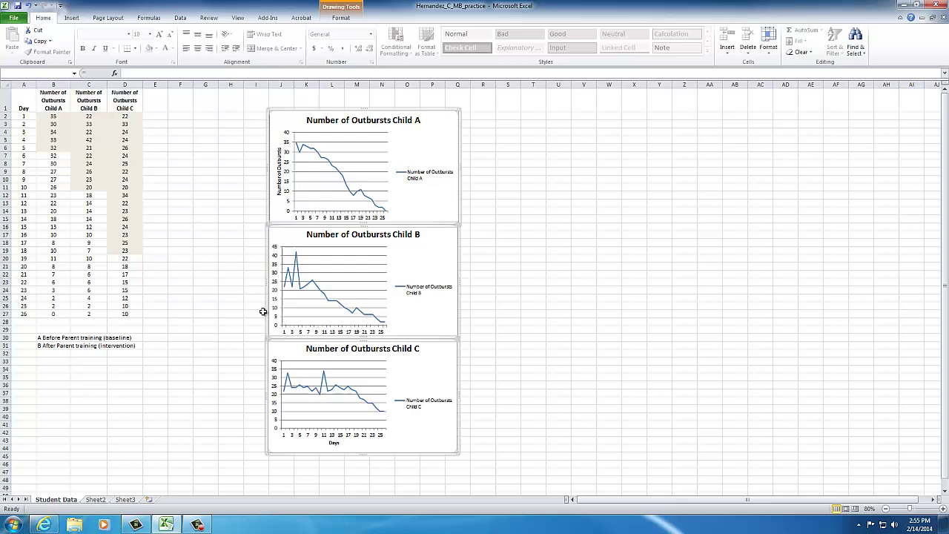
left_click(266, 382, "shift")
left_click(266, 382)
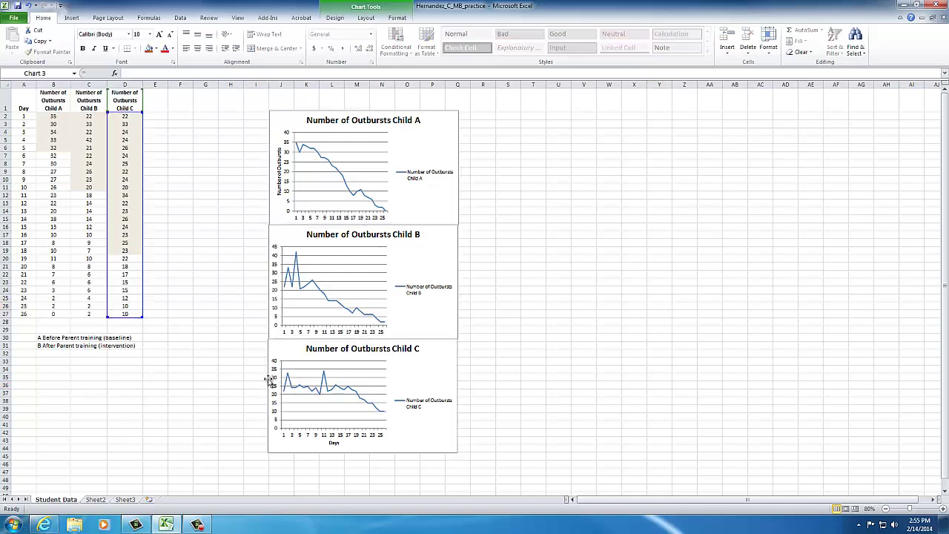
left_click(270, 309, "shift")
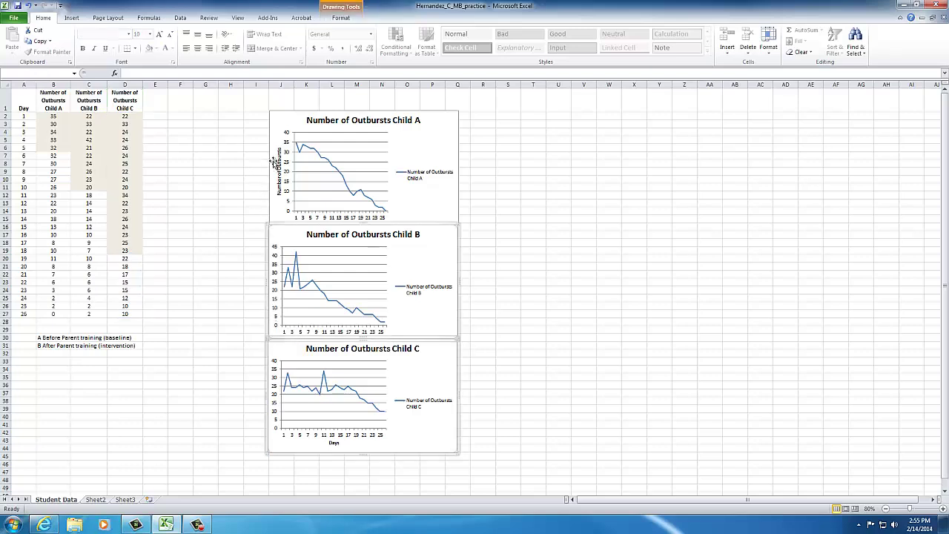
left_click(271, 162, "shift")
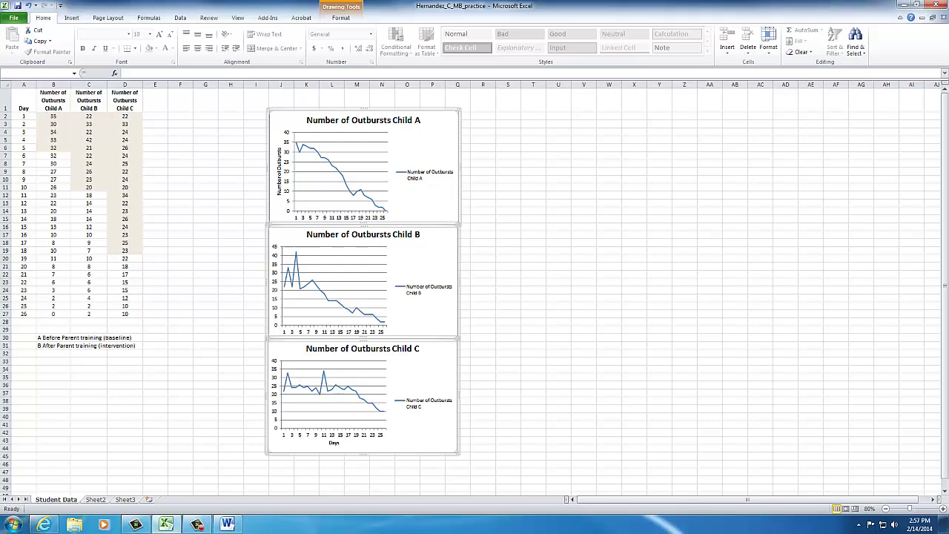
key("ctrl+c")
left_click(227, 524)
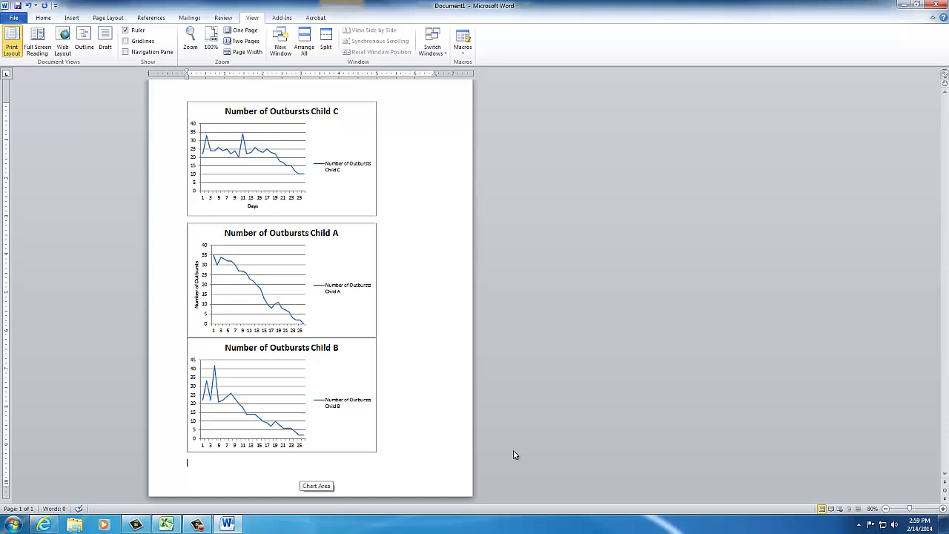
- Enter the caption "Figure 1. Multiple baseline results" beneath the three charts
type("i")
type("gure 1")
type(".")
type(" T")
type("Multi")
type("ple baseline")
type(" results")
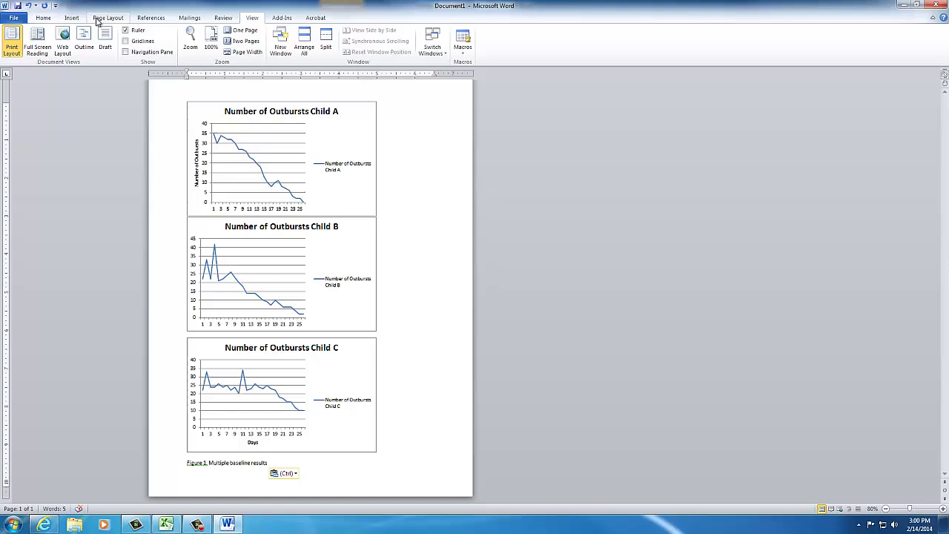
- Draw a near-vertical straight line about 2.51" tall through the Child A chart near day 7, reaching down to the chart's lower edge
left_click(71, 19)
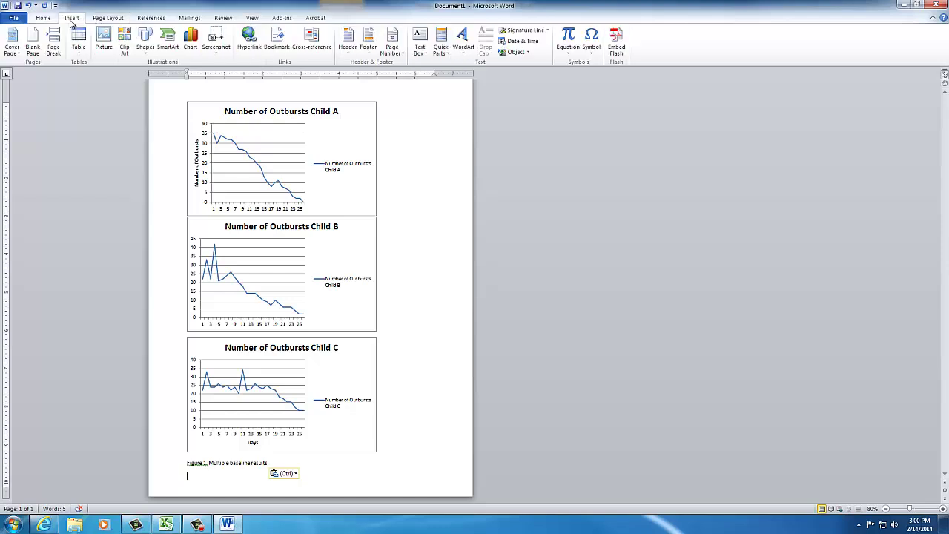
left_click(145, 41)
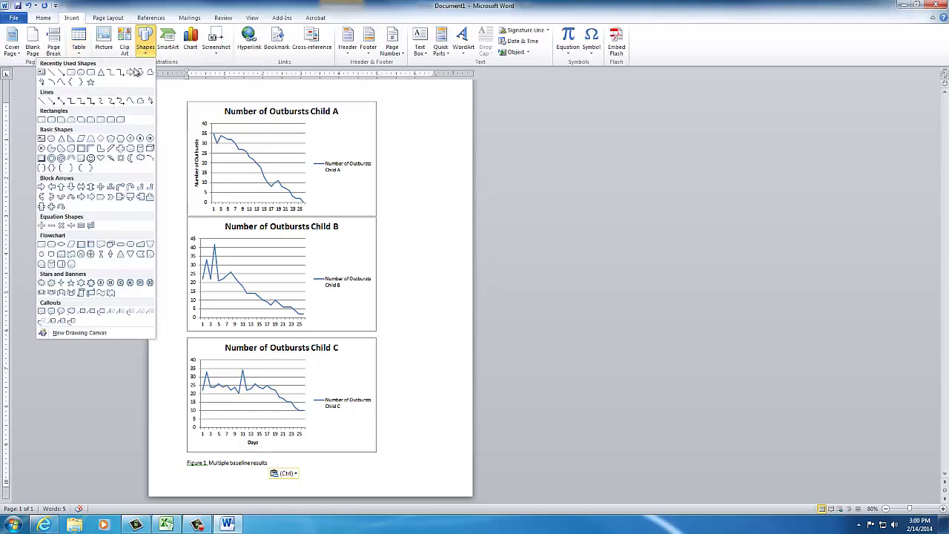
left_click(52, 74)
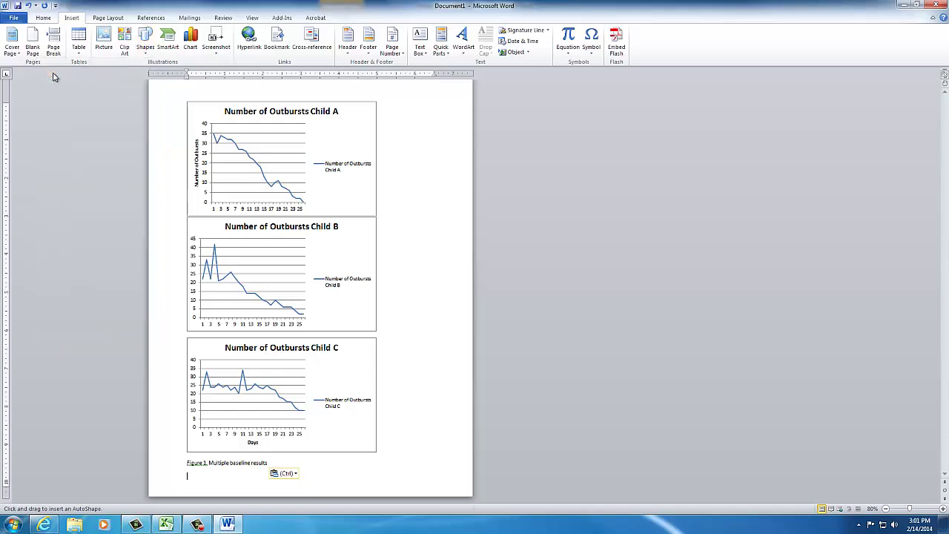
left_click(233, 188)
left_click_drag(234, 164, 233, 119)
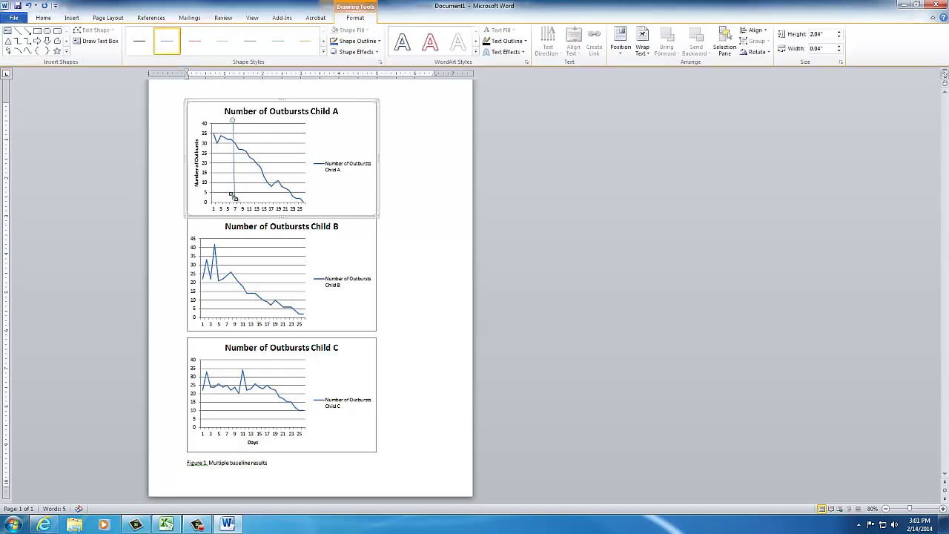
left_click_drag(234, 197, 232, 265)
left_click(236, 216)
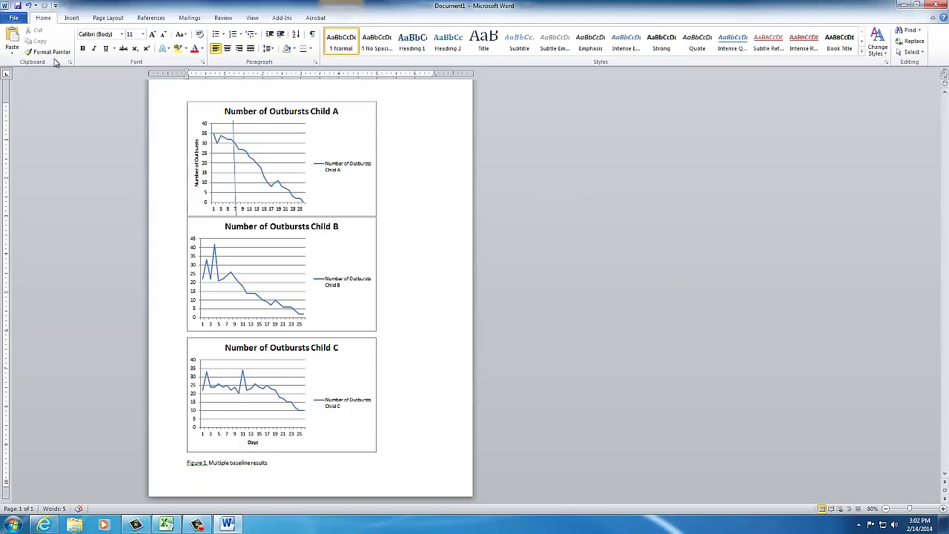
- Draw a short vertical line about 0.97" tall from the Child B chart's upper edge down into its plot area
left_click(76, 19)
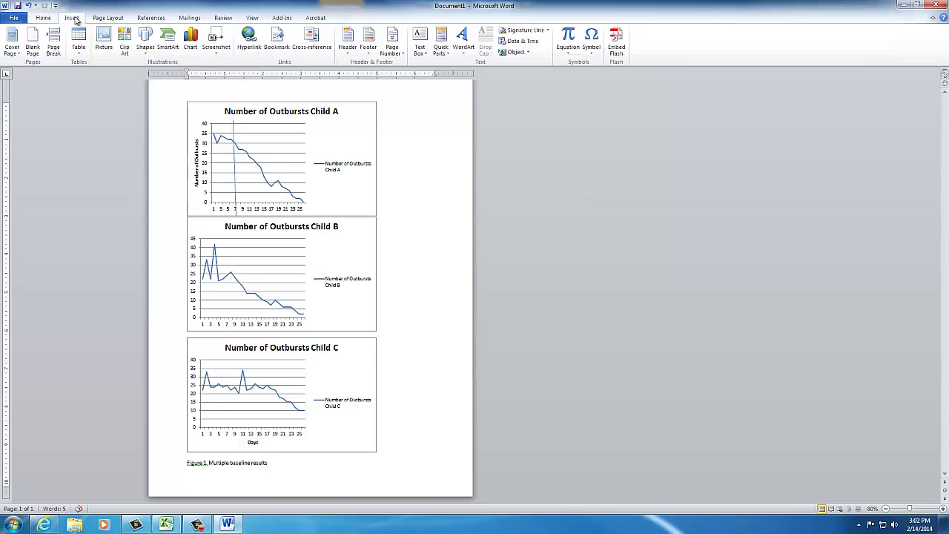
left_click(147, 53)
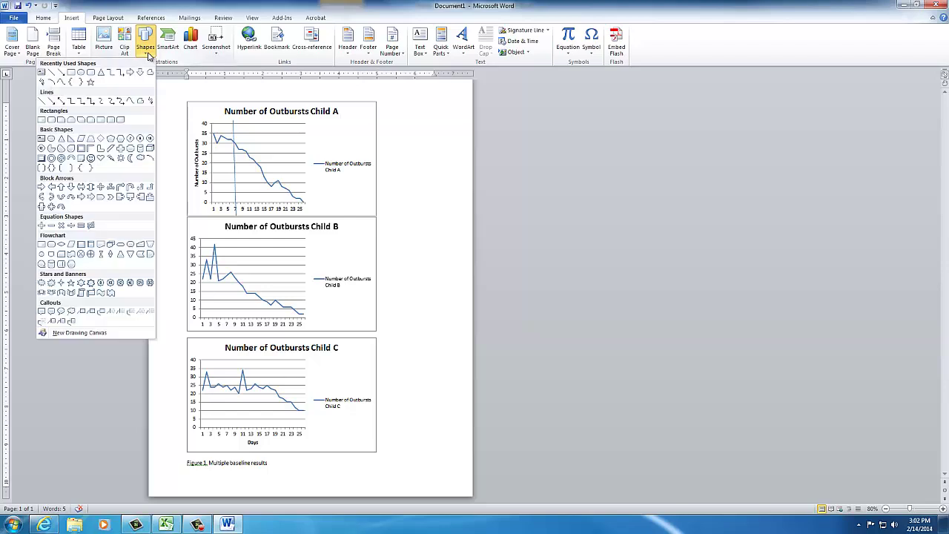
left_click(72, 118)
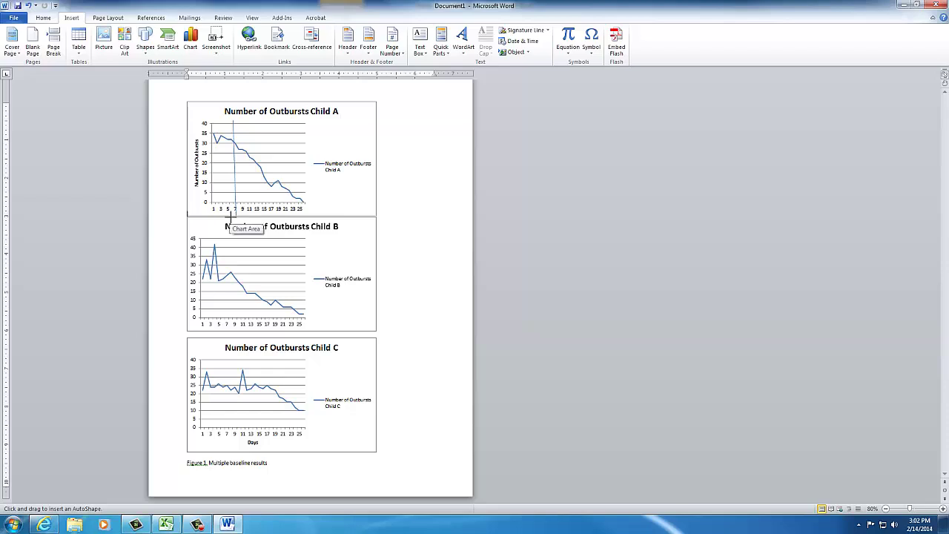
left_click(230, 216)
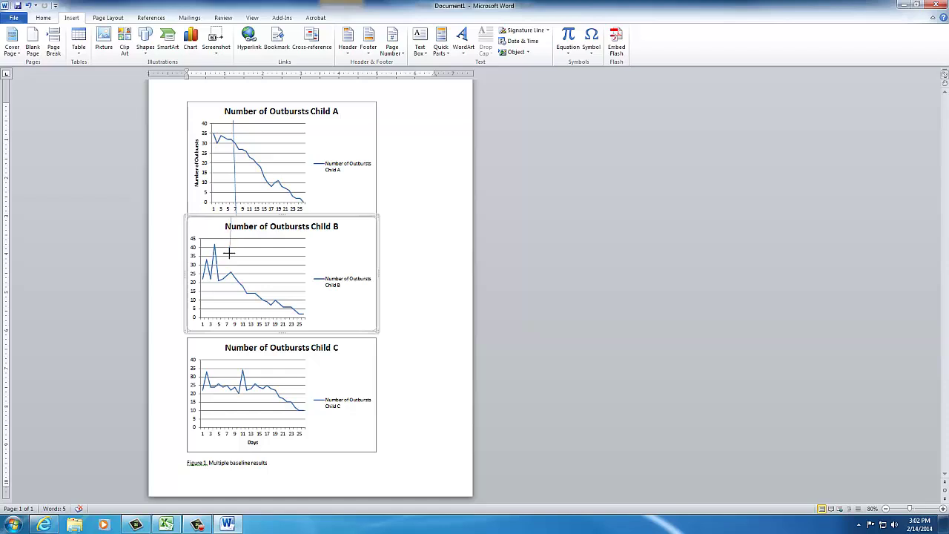
left_click_drag(230, 253, 234, 217)
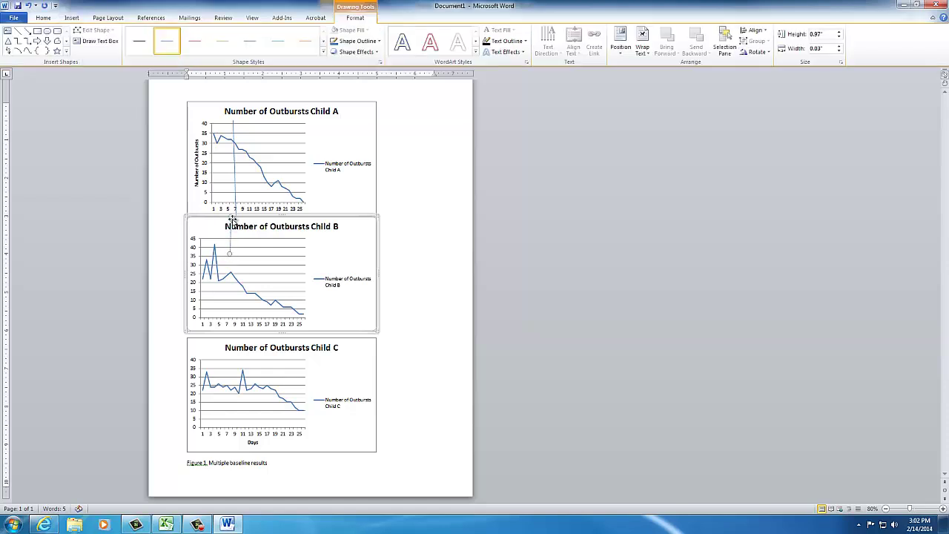
- Reposition both ends of the Child A chart's line so it runs nearly vertically at day 5, about 2.43" tall
left_click(235, 213)
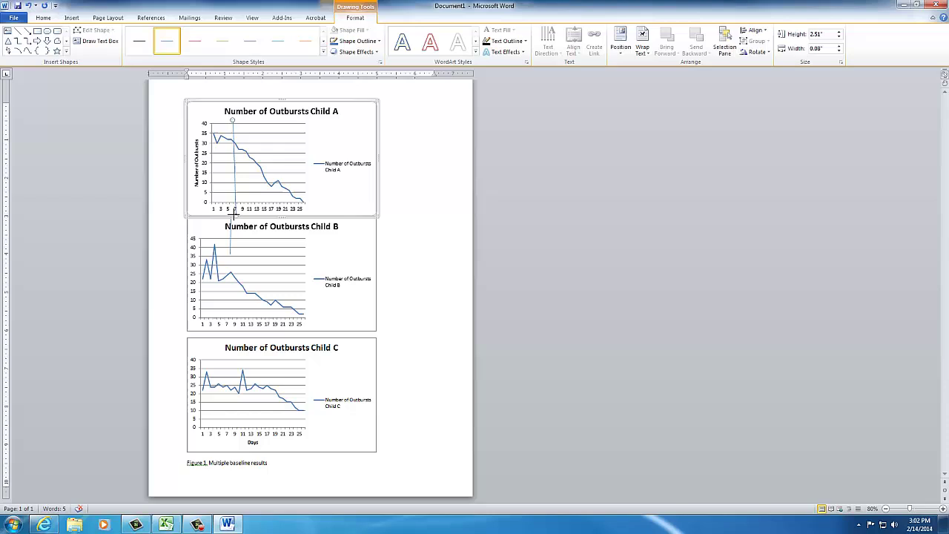
left_click_drag(235, 214, 230, 211)
left_click_drag(229, 215, 229, 213)
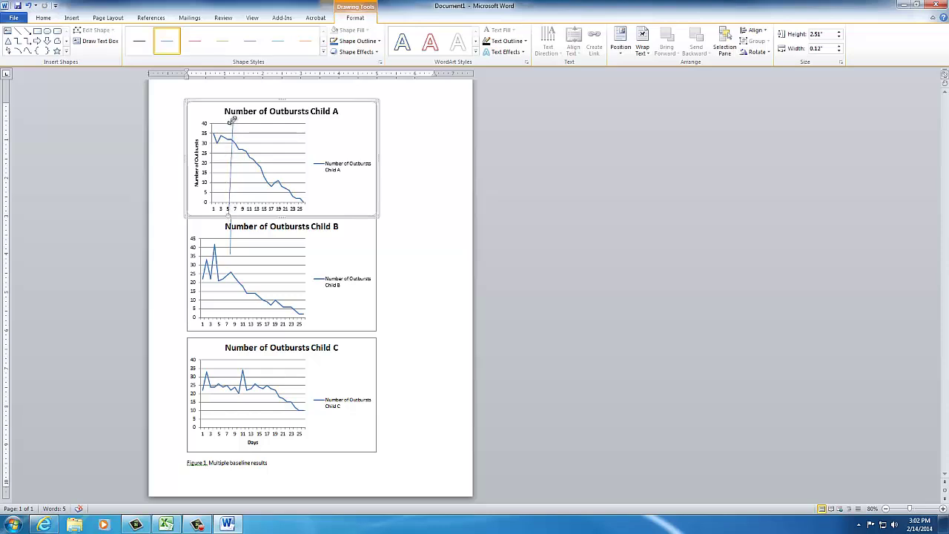
left_click_drag(230, 121, 227, 123)
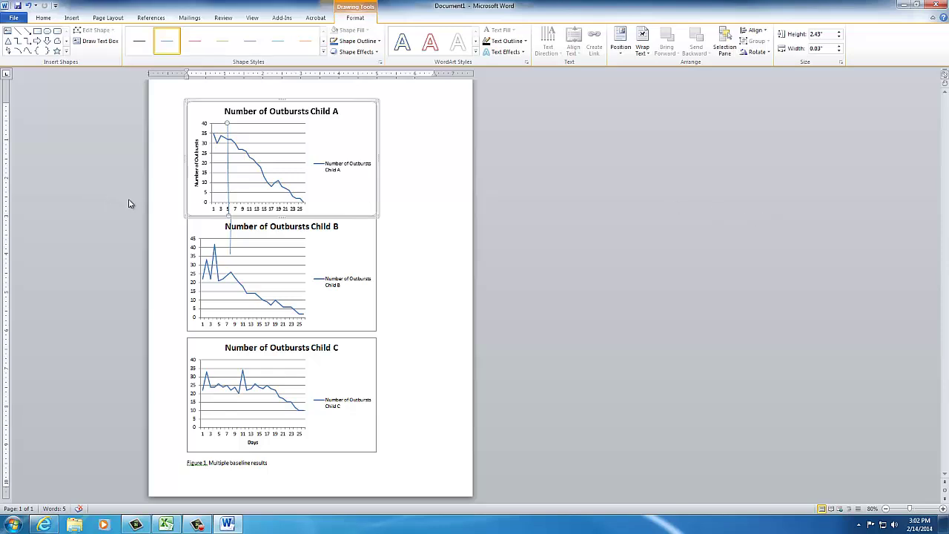
- Move the short line on the Child B chart so it continues directly below the Child A line
left_click(231, 233)
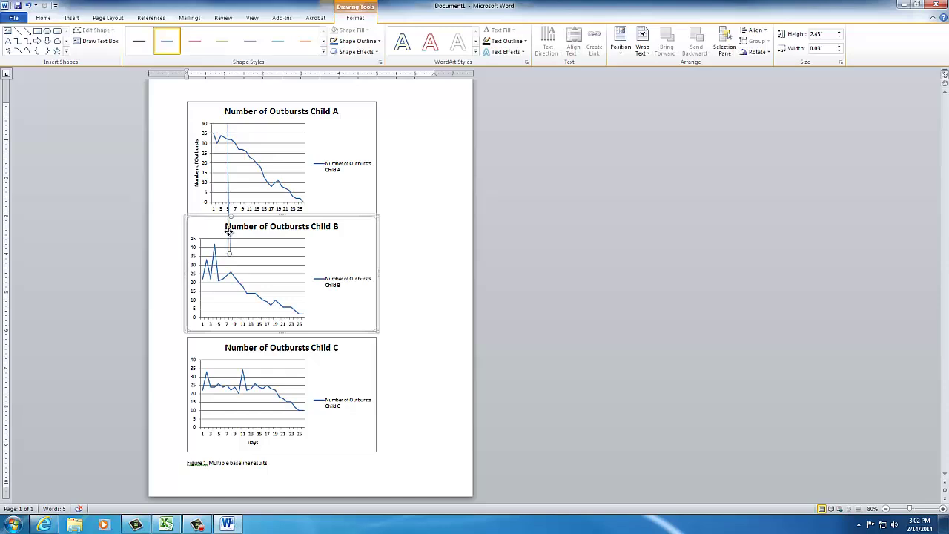
left_click_drag(229, 232, 227, 217)
left_click(447, 193)
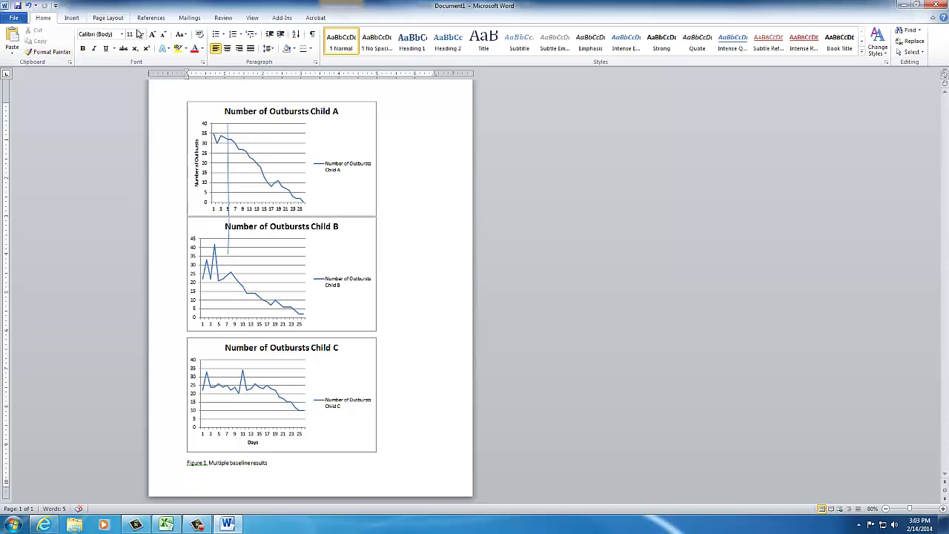
- Draw a vertical line about 2.03" tall on the Child B chart at day 11, reaching down to the chart's lower edge
left_click(71, 17)
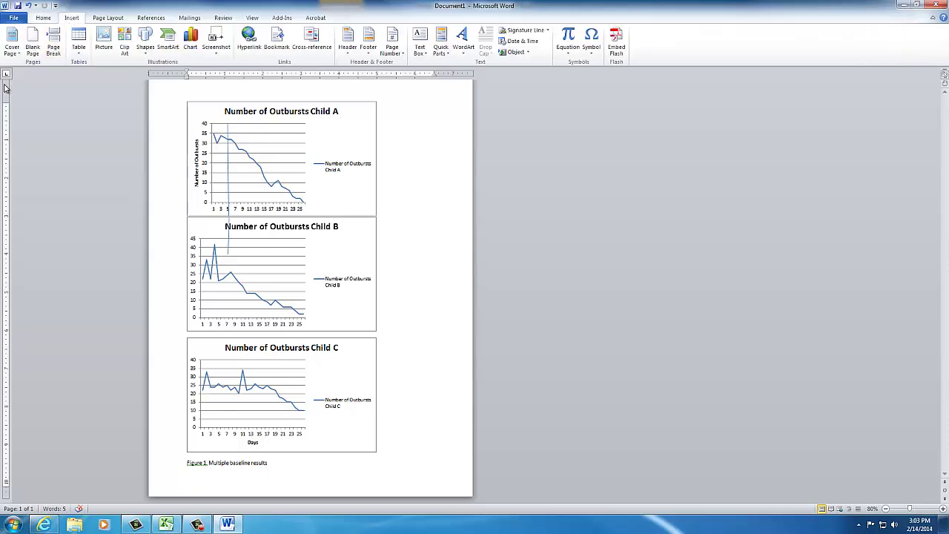
left_click(147, 54)
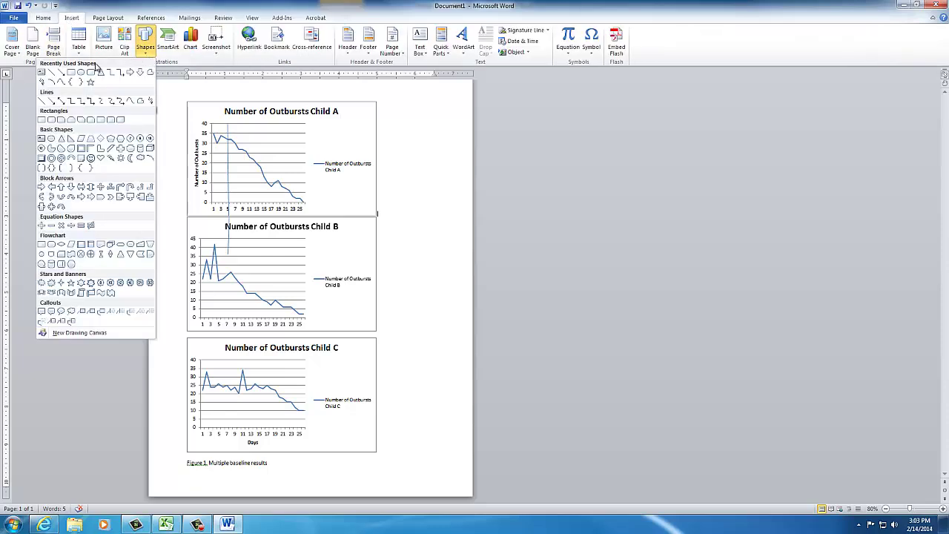
left_click(51, 72)
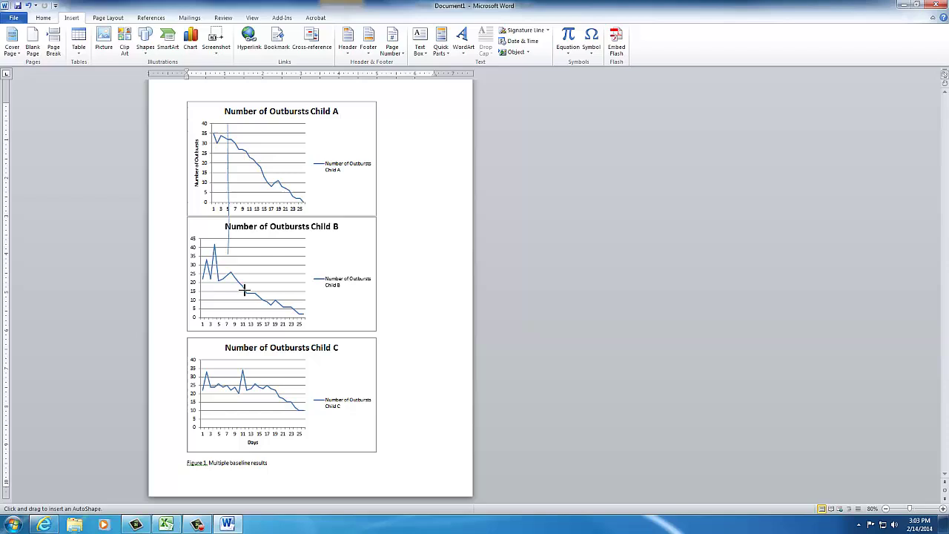
left_click_drag(210, 257, 226, 255)
left_click_drag(239, 253, 241, 331)
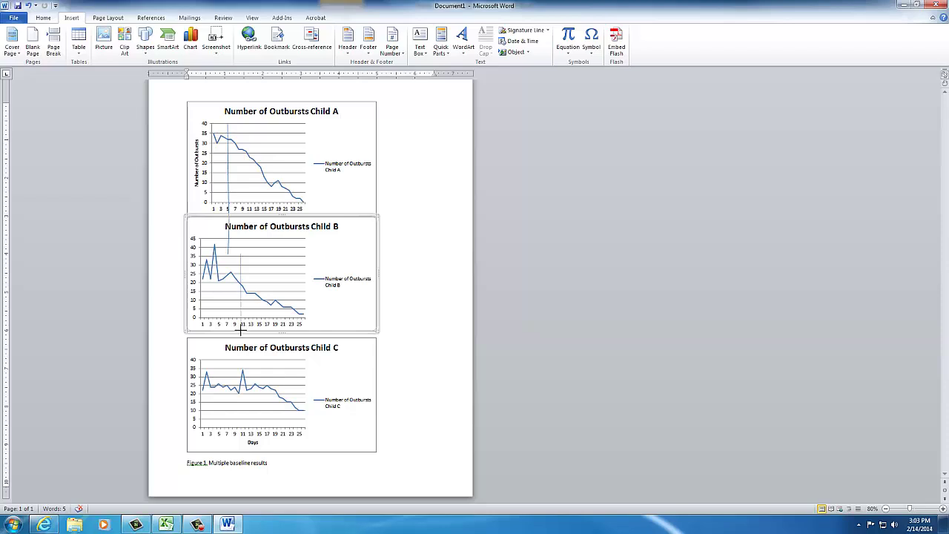
left_click_drag(240, 331, 245, 308)
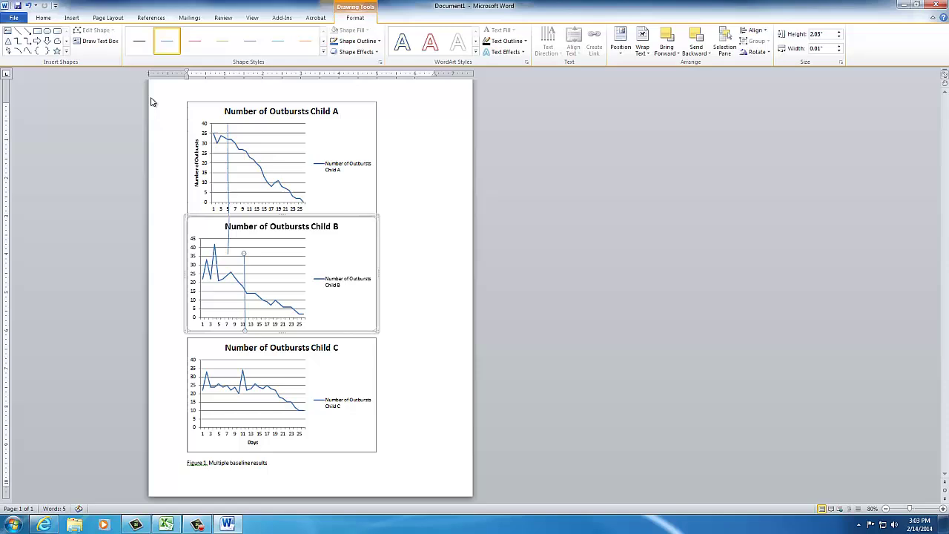
left_click(85, 126)
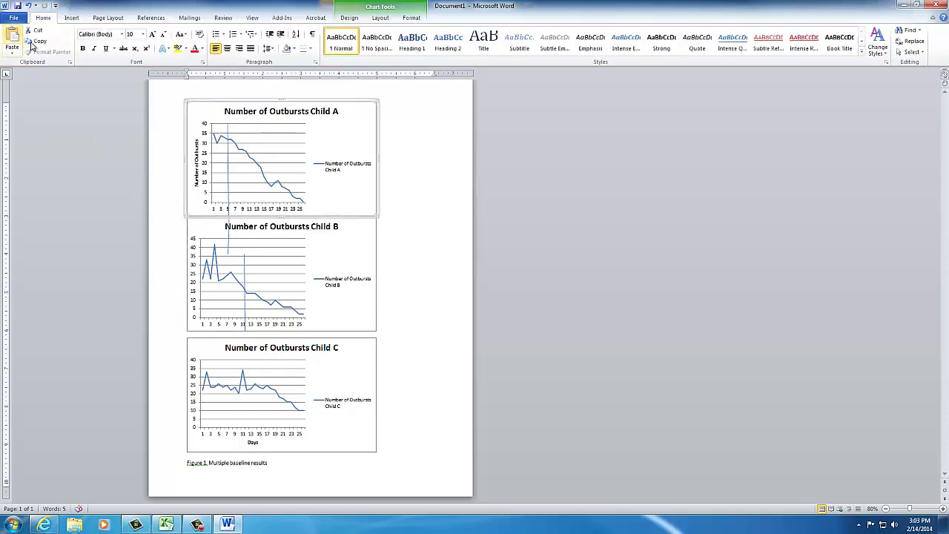
- Draw a horizontal line on the Child B chart connecting the short line's lower end to the top of the day 11 line
left_click(71, 18)
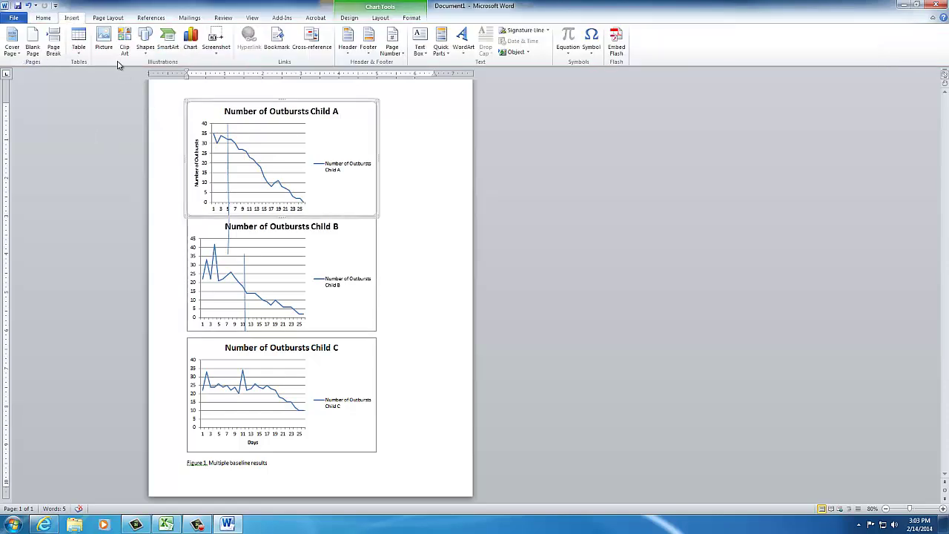
left_click(147, 53)
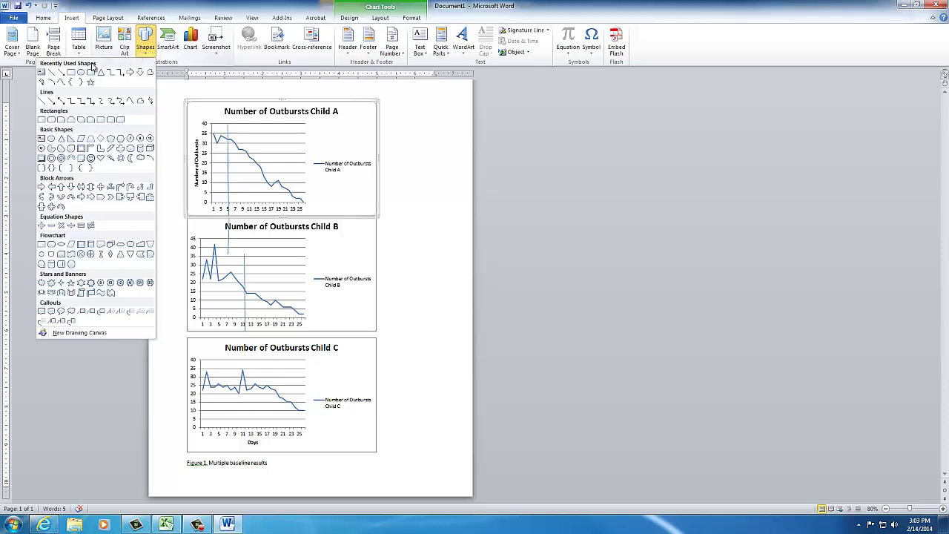
left_click(52, 74)
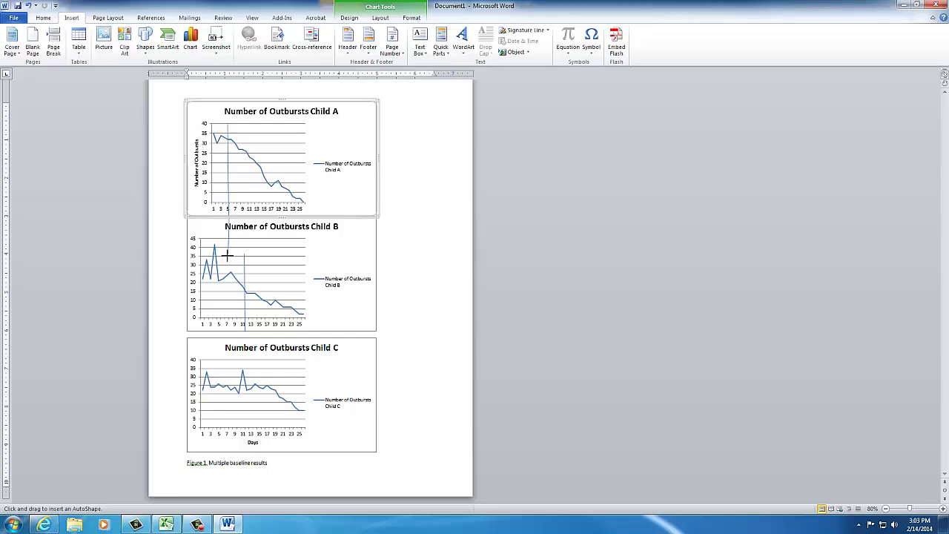
left_click_drag(227, 255, 244, 255)
left_click(106, 329)
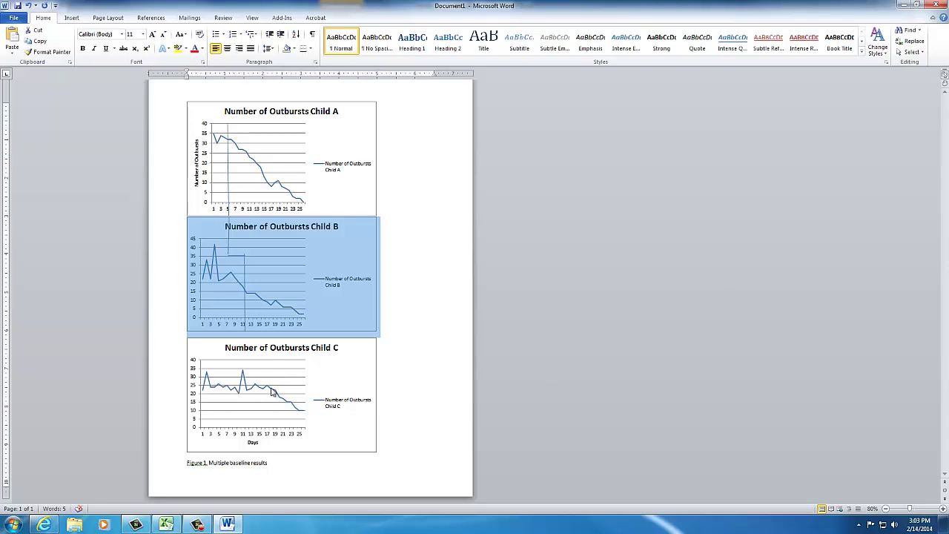
- Delete the legends from the Child A, Child B and Child C charts so their plots fill the chart width
left_click(387, 182)
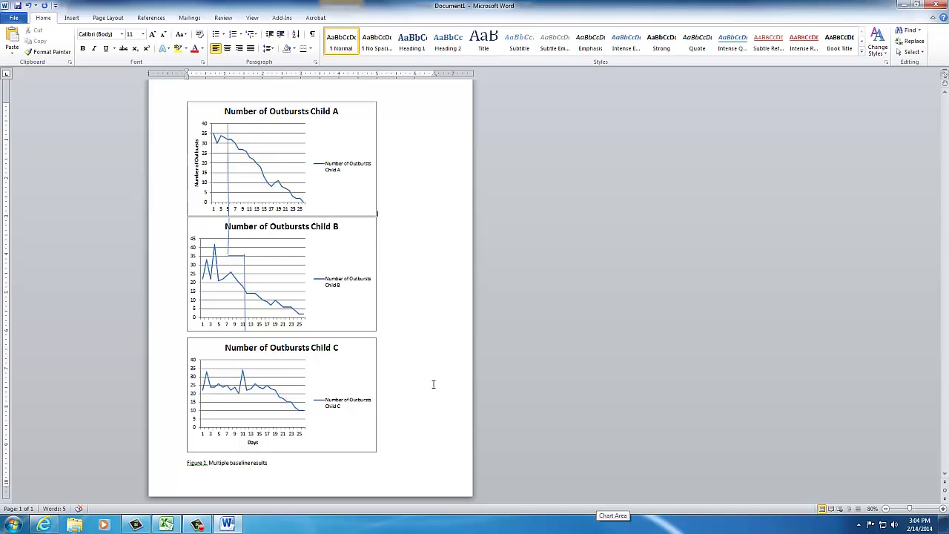
left_click(335, 167)
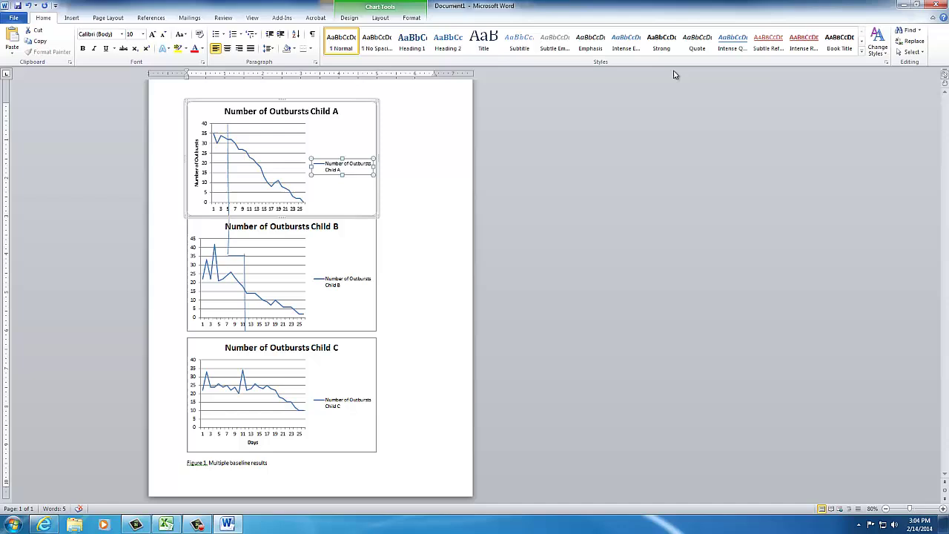
key("Delete")
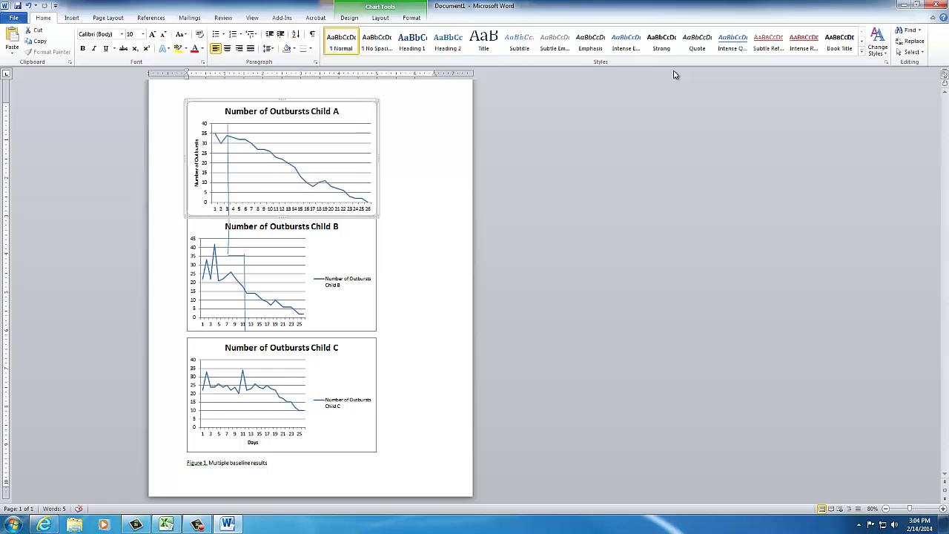
left_click(327, 280)
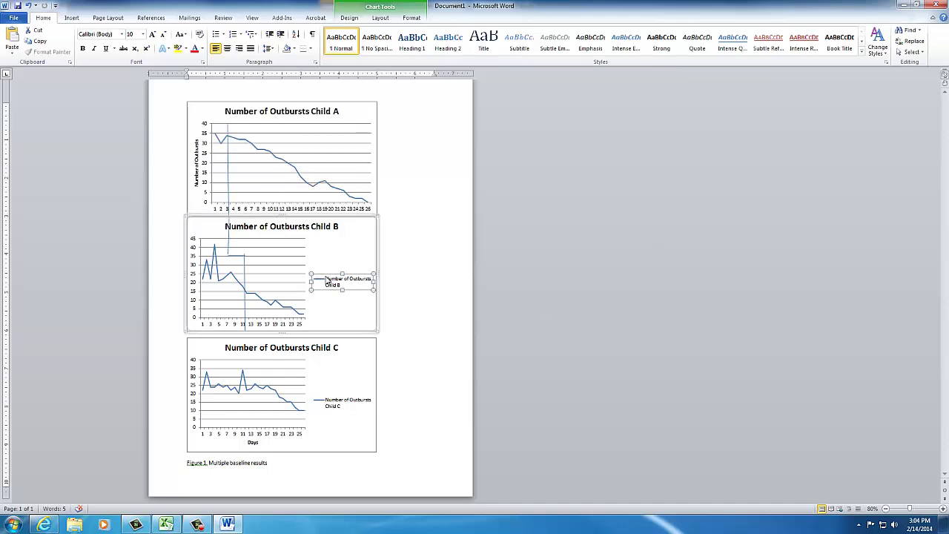
key("Delete")
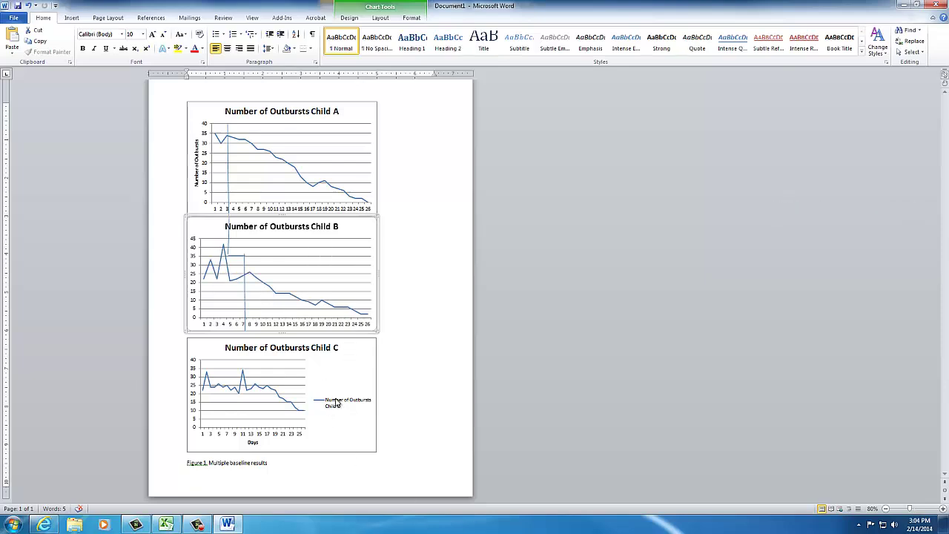
left_click(336, 402)
key("Delete")
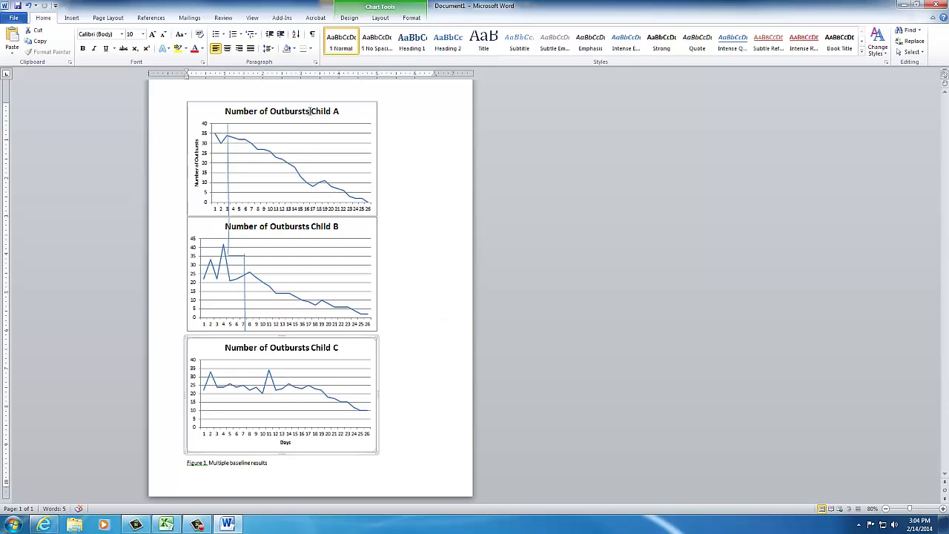
left_click(310, 111)
left_click_drag(310, 112, 337, 112)
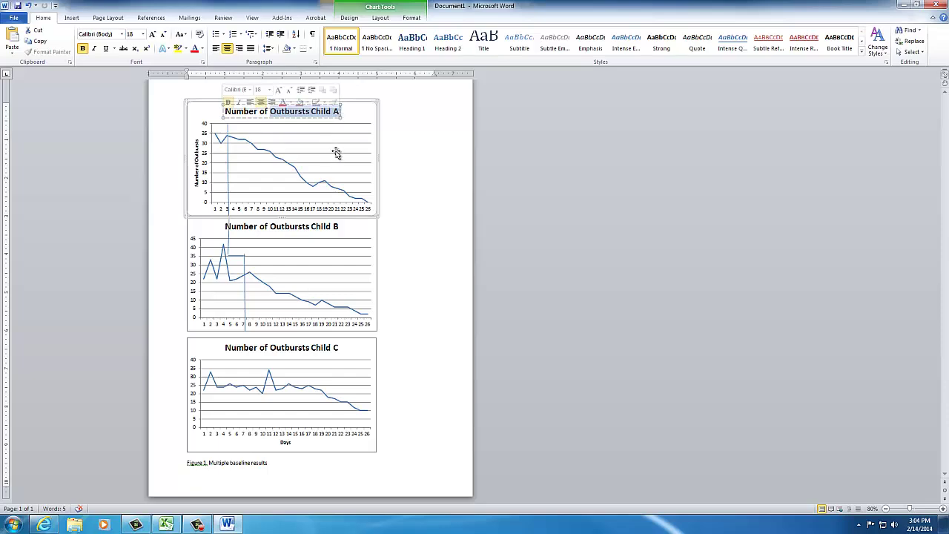
left_click(431, 175)
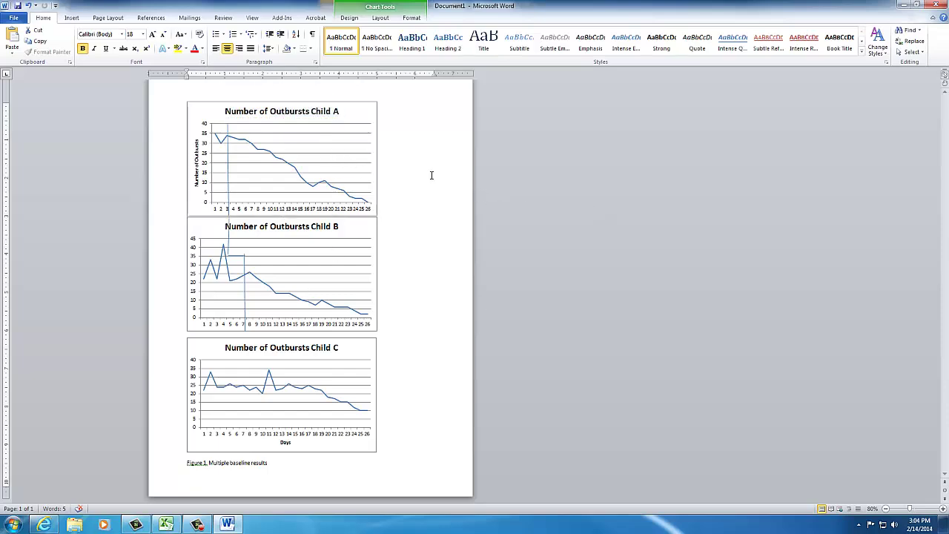